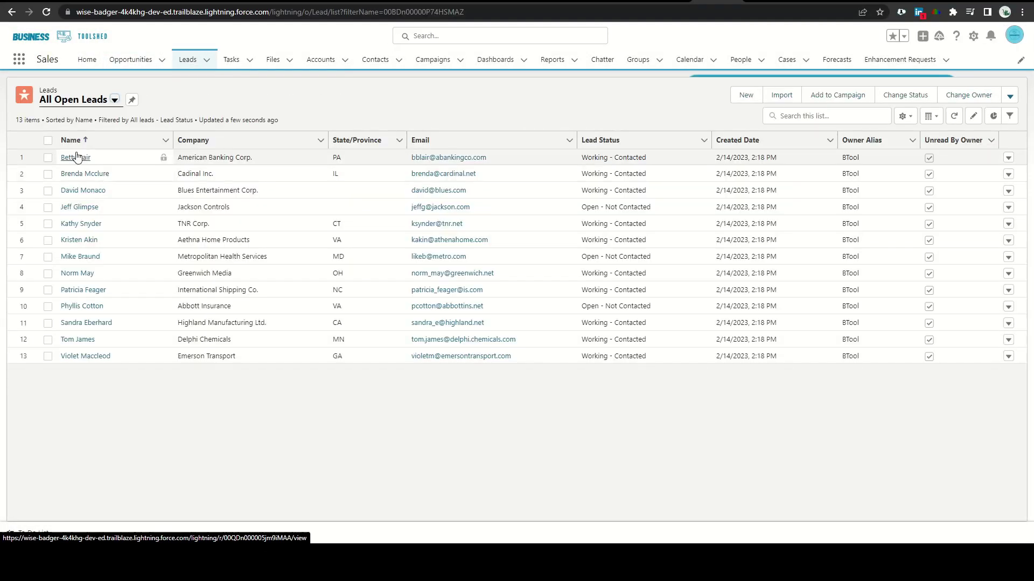
- Set a lead's status to Closed - Not Converted and save it
{"action": "left_click", "coordinate": [76, 222]}
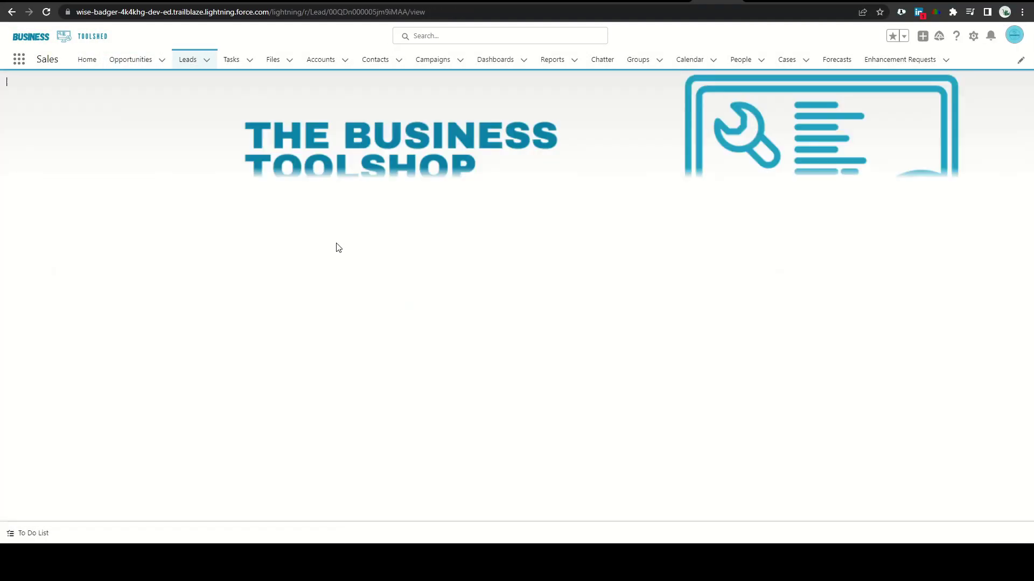
{"action": "double_click", "coordinate": [506, 383]}
{"action": "left_click", "coordinate": [506, 397]}
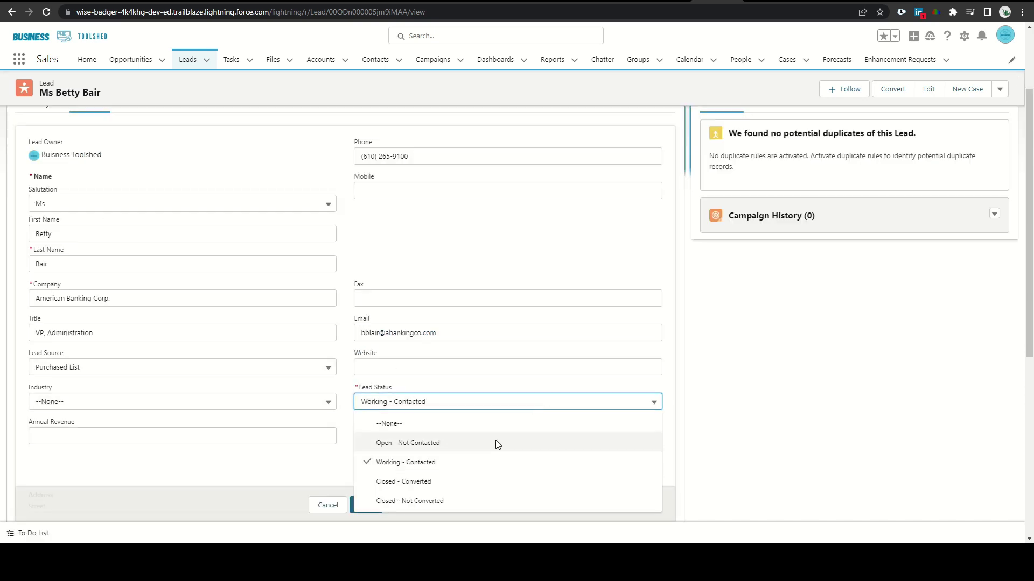
{"action": "left_click", "coordinate": [425, 498]}
{"action": "left_click", "coordinate": [365, 503]}
- Create a Followup task with a due date on another open lead
{"action": "left_click", "coordinate": [132, 100]}
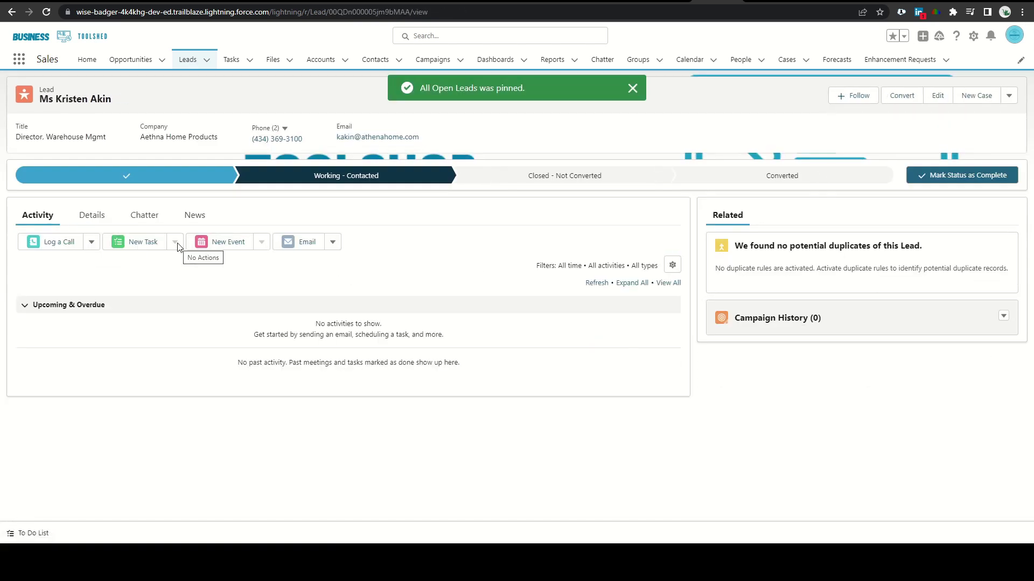
{"action": "left_click", "coordinate": [162, 242]}
{"action": "type", "text": "Followup"}
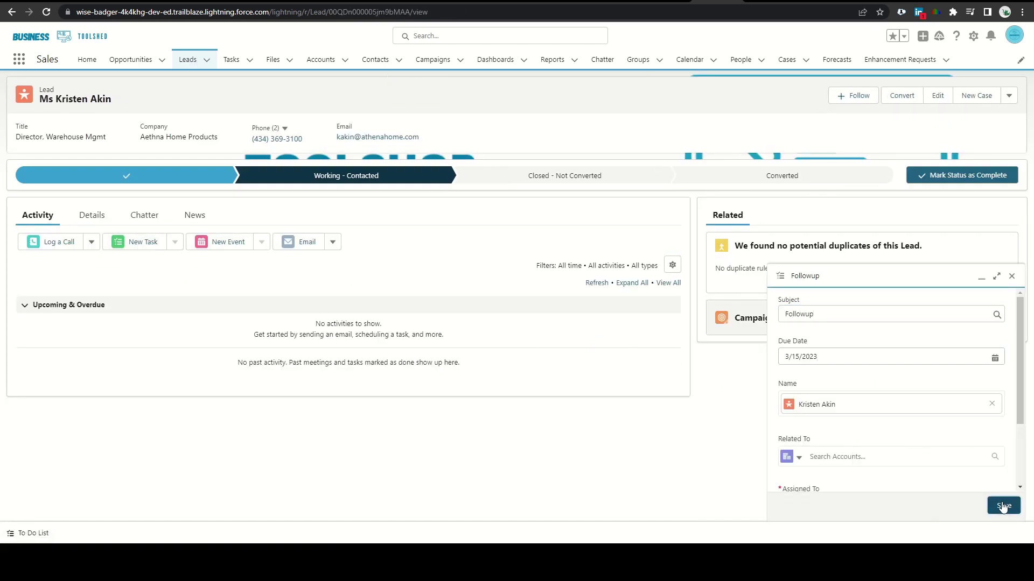
{"action": "left_click", "coordinate": [1003, 505]}
{"action": "left_click", "coordinate": [892, 35]}
- Log an enhancement request described as 'Need New Field on LEa' via global actions
{"action": "left_click", "coordinate": [922, 36]}
{"action": "left_click", "coordinate": [896, 81]}
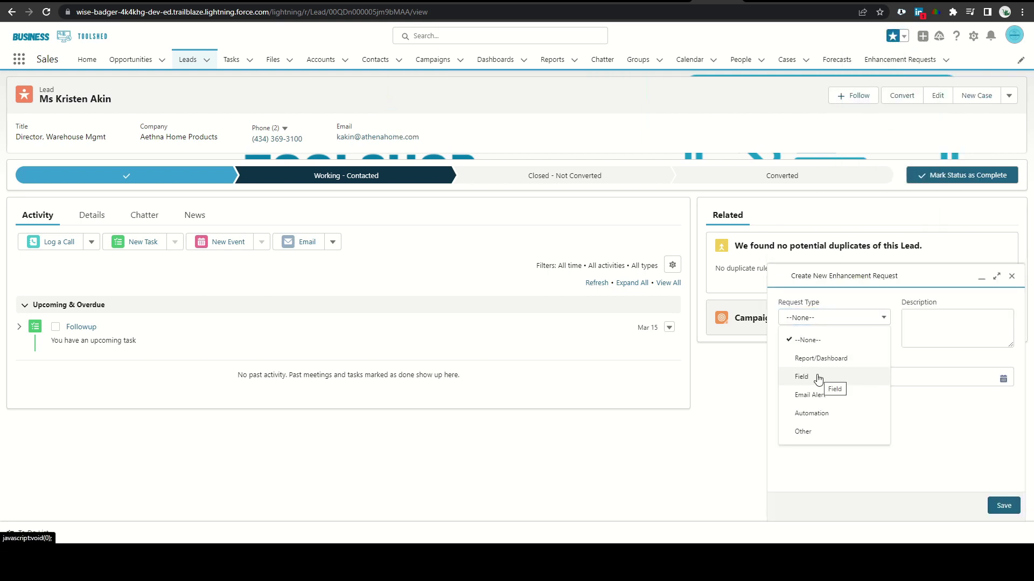
{"action": "left_click", "coordinate": [948, 336]}
{"action": "type", "text": "Need New Field on LEa"}
{"action": "left_click", "coordinate": [888, 377]}
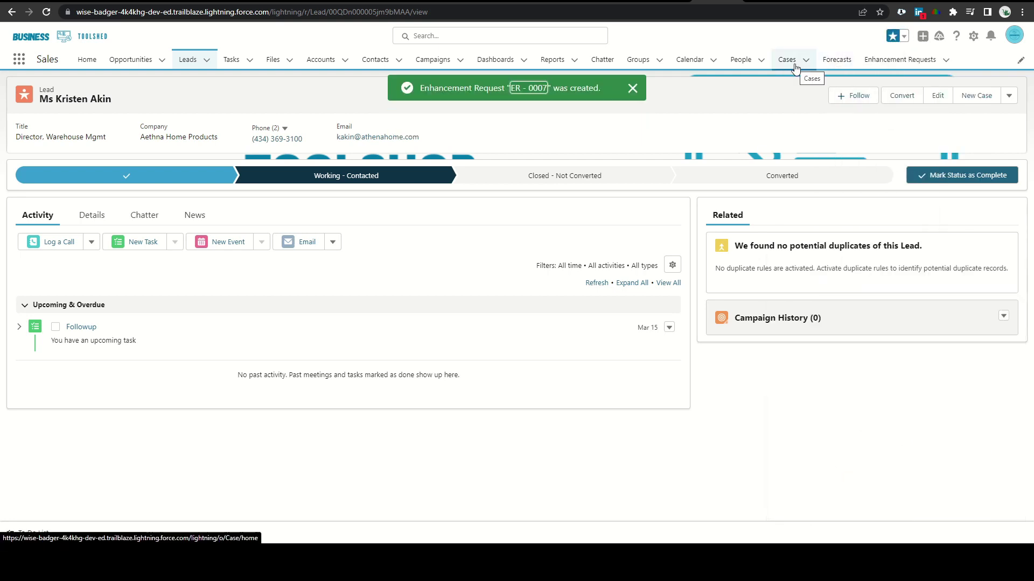
- Create a new case with a case reason, origin and the remaining details
{"action": "left_click", "coordinate": [789, 60]}
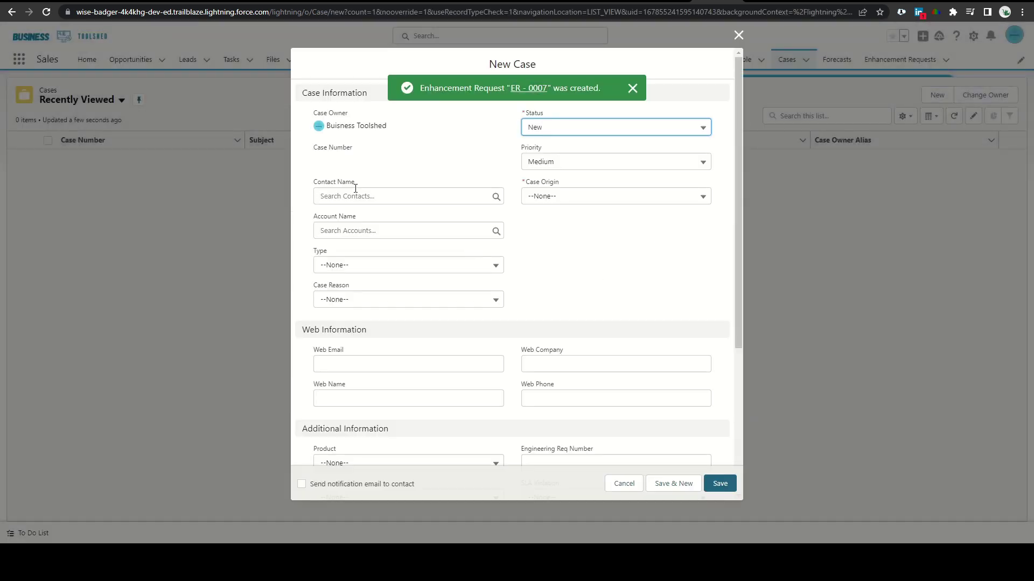
{"action": "left_click", "coordinate": [355, 196]}
{"action": "left_click", "coordinate": [355, 231]}
{"action": "left_click", "coordinate": [408, 265]}
{"action": "left_click", "coordinate": [408, 300]}
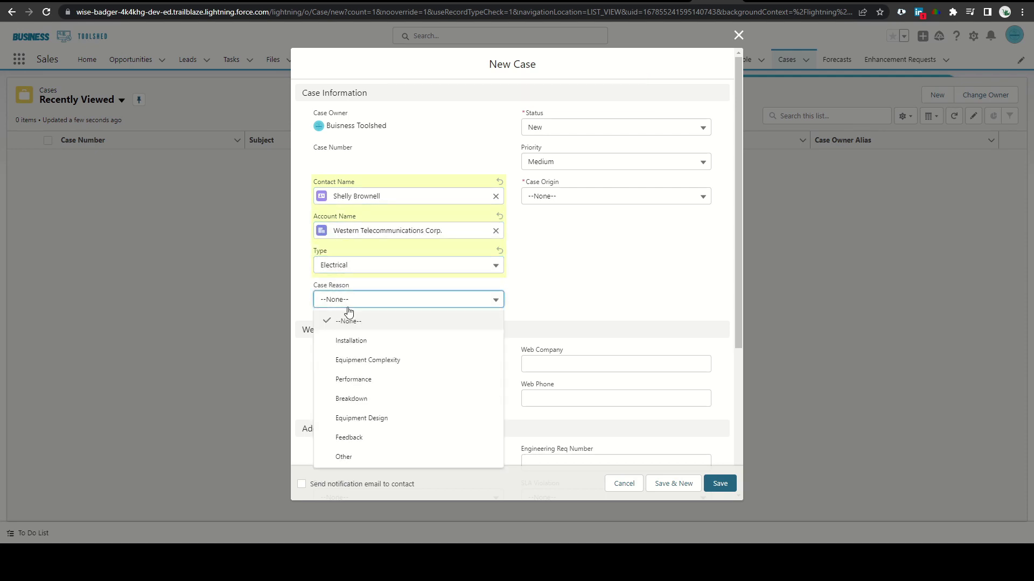
{"action": "left_click", "coordinate": [346, 363]}
{"action": "left_click", "coordinate": [616, 196]}
{"action": "left_click", "coordinate": [544, 256]}
{"action": "left_click", "coordinate": [720, 484]}
- Open the test account and start editing its name
{"action": "left_click", "coordinate": [321, 59]}
{"action": "left_click", "coordinate": [70, 168]}
{"action": "double_click", "coordinate": [171, 265]}
- Retype the account name with 'Subscribe', then add NA Central 4 to the Sales Sub Region picklist
{"action": "type", "text": "Subscribe for more Great"}
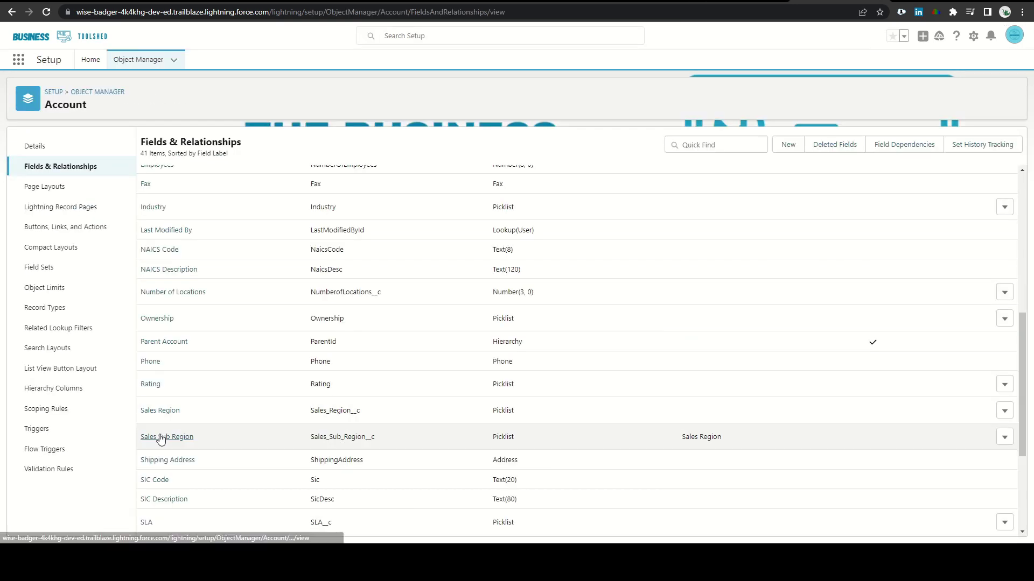
{"action": "left_click", "coordinate": [156, 434]}
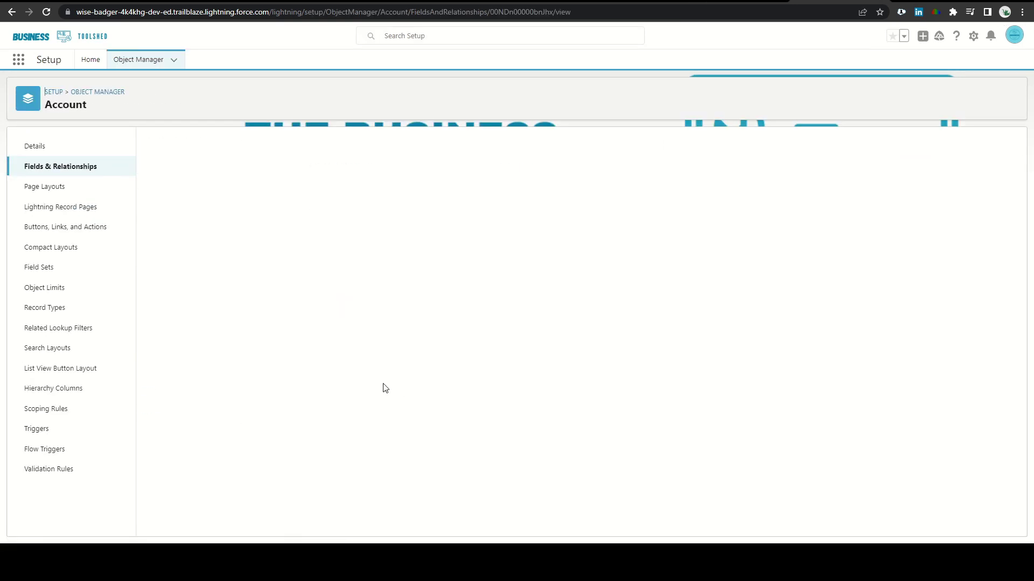
{"action": "scroll", "coordinate": [392, 362], "scroll_direction": "down", "scroll_amount": 3}
{"action": "left_click", "coordinate": [419, 268]}
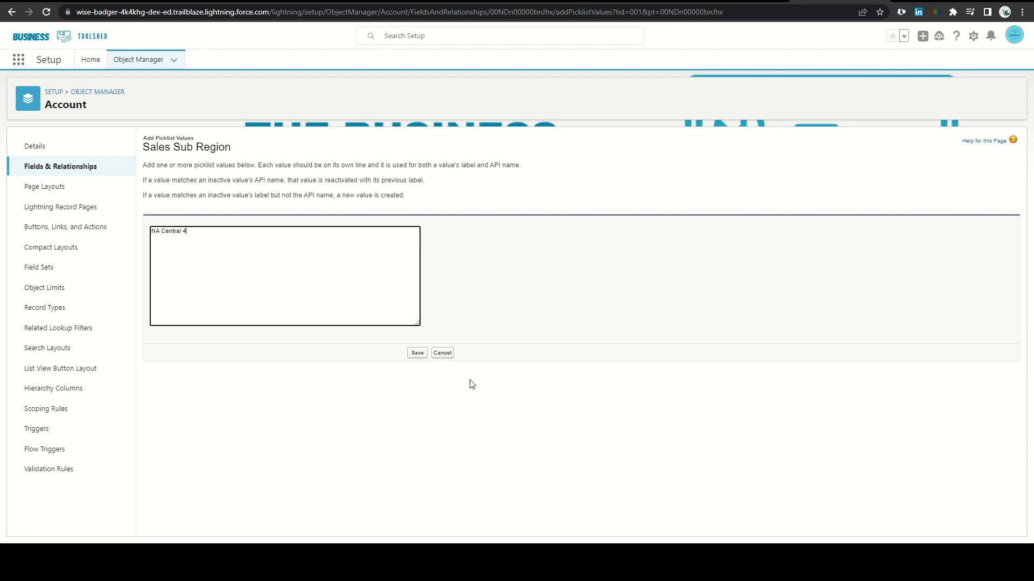
{"action": "left_click", "coordinate": [417, 354]}
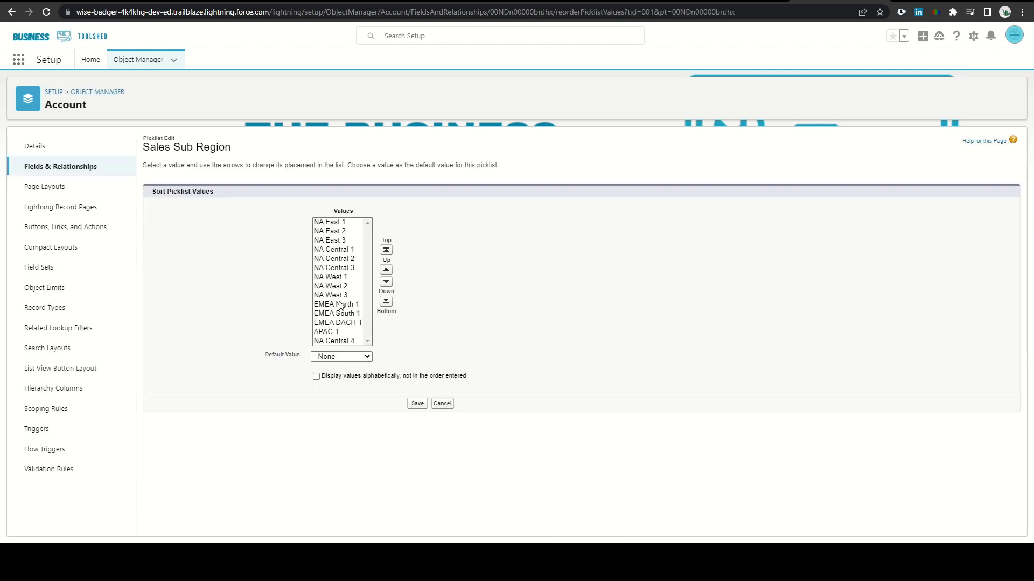
- Move NA Central 4 up beside NA Central 3 and include it under NA Central
{"action": "left_click", "coordinate": [333, 341]}
{"action": "left_click", "coordinate": [386, 270]}
{"action": "left_click", "coordinate": [386, 269]}
{"action": "left_click", "coordinate": [386, 270]}
{"action": "left_click", "coordinate": [417, 403]}
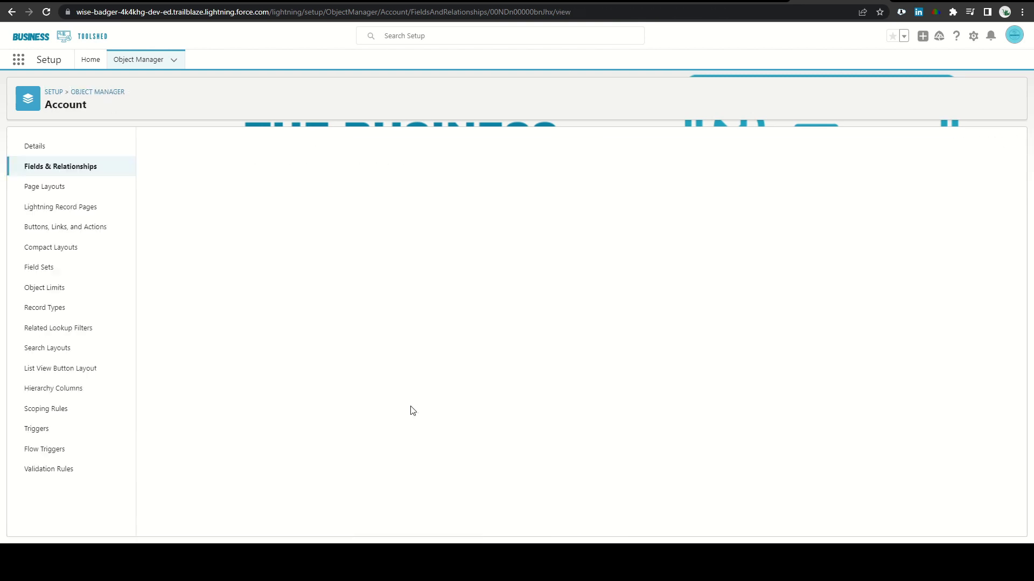
{"action": "left_click", "coordinate": [436, 385]}
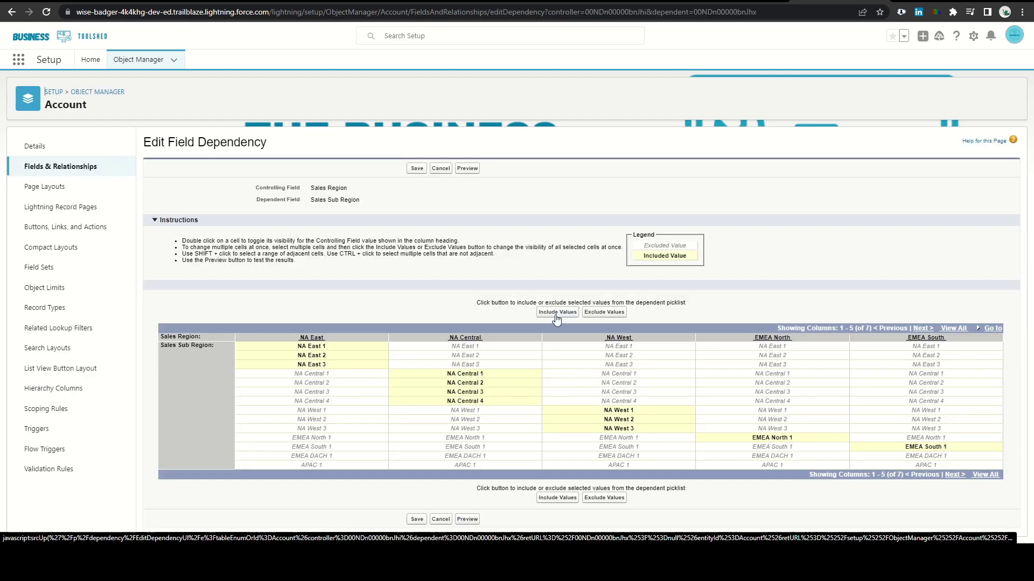
{"action": "left_click", "coordinate": [417, 519]}
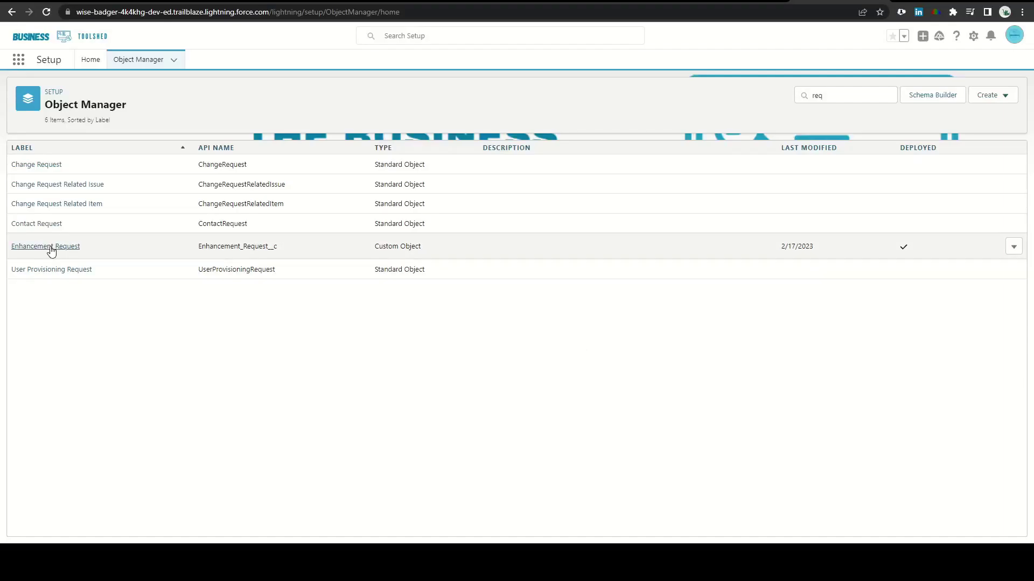
- Start a new custom field on the Enhancement Request object
{"action": "left_click", "coordinate": [51, 248]}
{"action": "left_click", "coordinate": [60, 167]}
{"action": "left_click", "coordinate": [849, 143]}
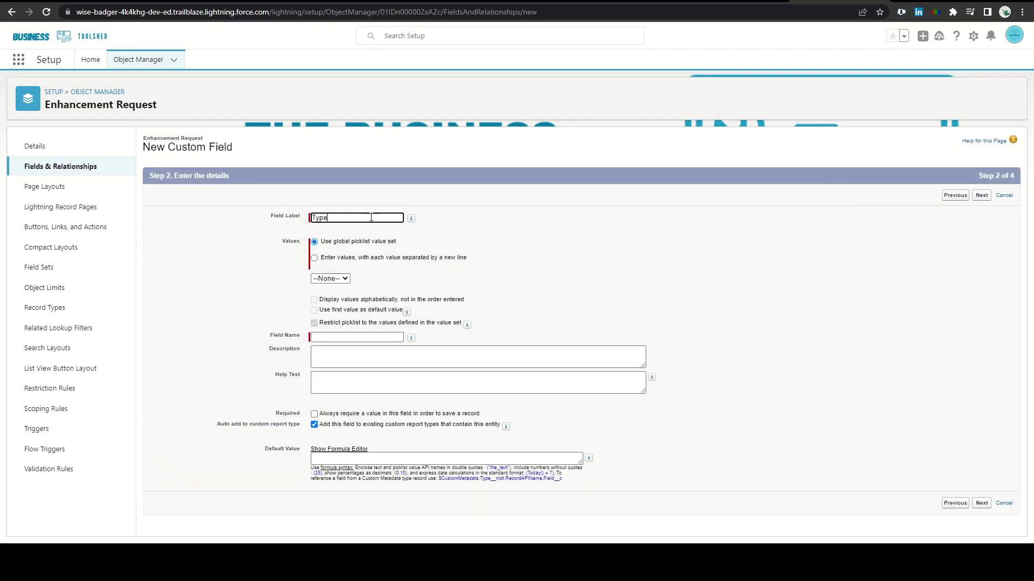
- Create the Type picklist with values Product A and Product B and save it
{"action": "left_click", "coordinate": [347, 258]}
{"action": "left_click", "coordinate": [338, 297]}
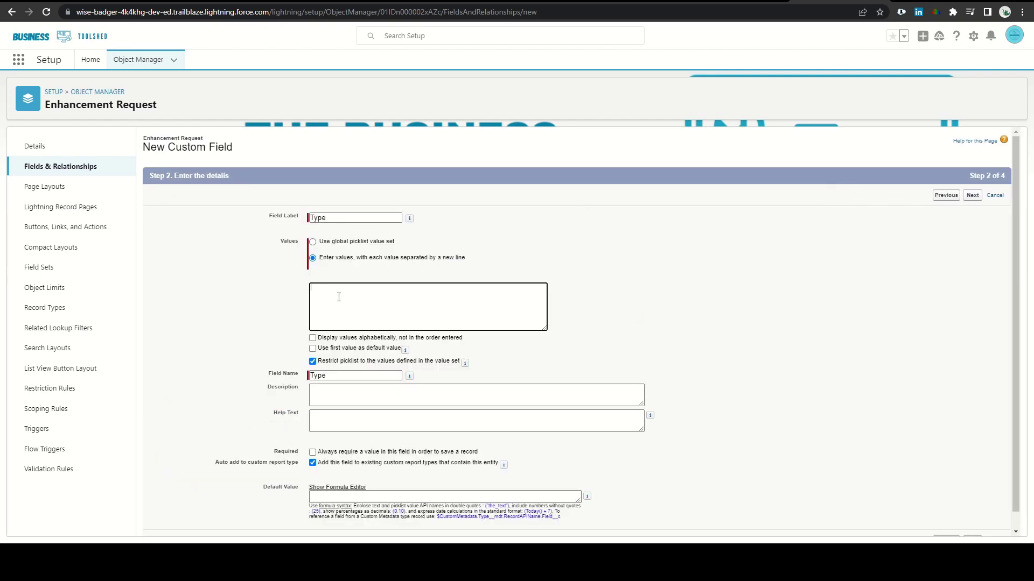
{"action": "type", "text": "Product A"}
{"action": "left_click", "coordinate": [937, 218]}
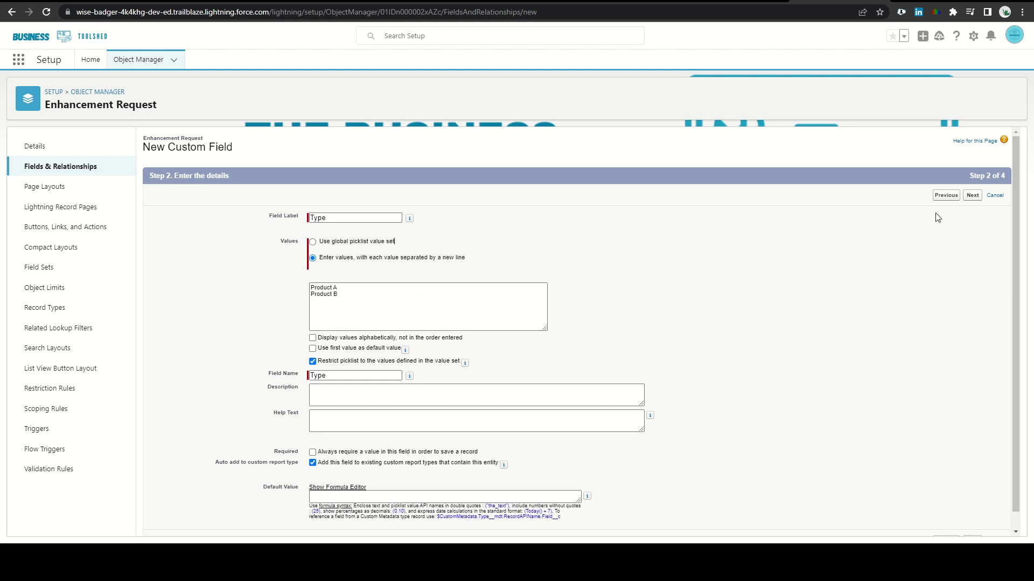
{"action": "left_click", "coordinate": [972, 195]}
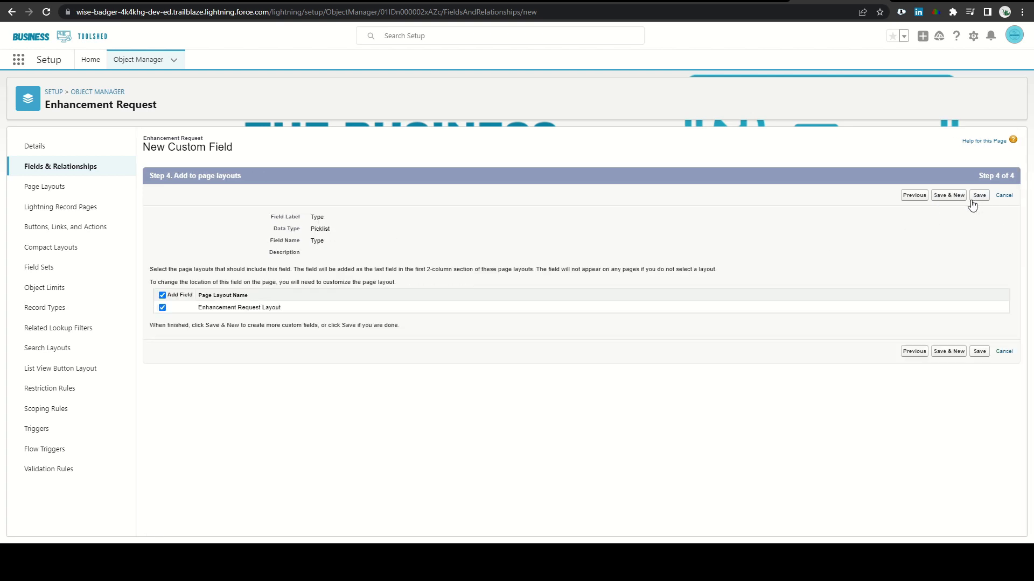
{"action": "left_click", "coordinate": [976, 196]}
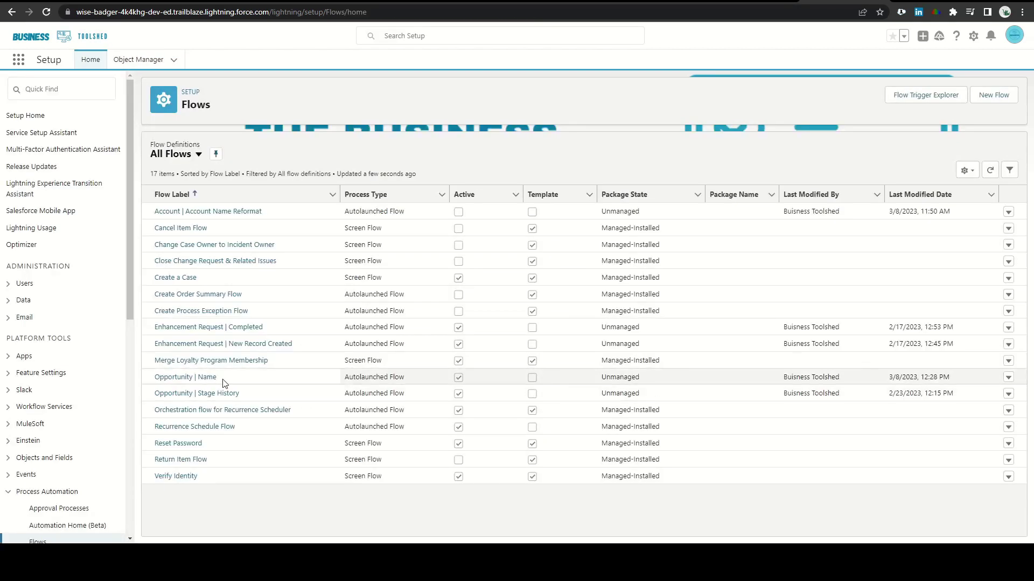
- Add a decision after Completed Date with outcomes Product A and Product B
{"action": "left_click", "coordinate": [197, 328]}
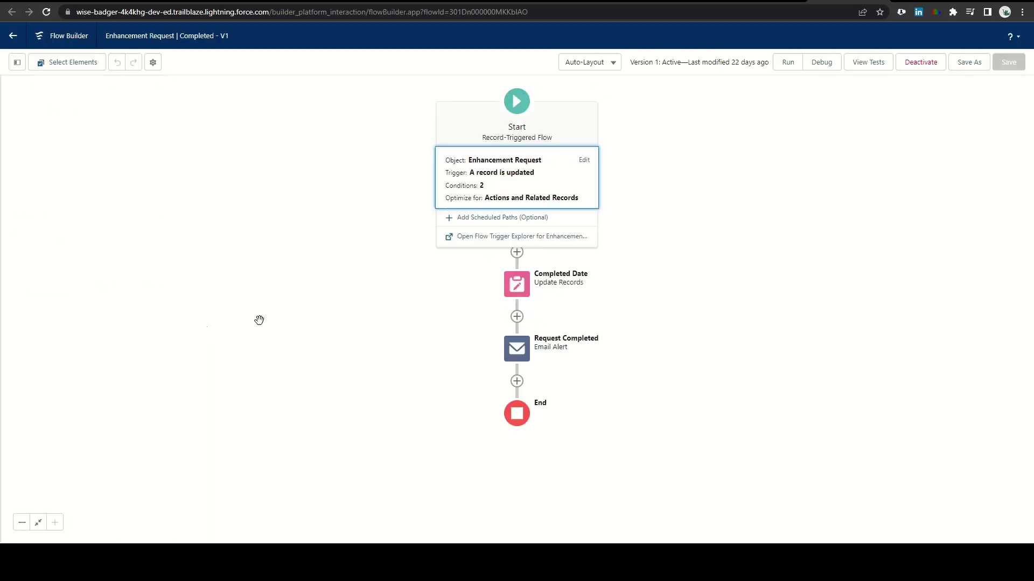
{"action": "left_click", "coordinate": [517, 345]}
{"action": "scroll", "coordinate": [462, 351], "scroll_direction": "down", "scroll_amount": 3}
{"action": "left_click", "coordinate": [469, 288]}
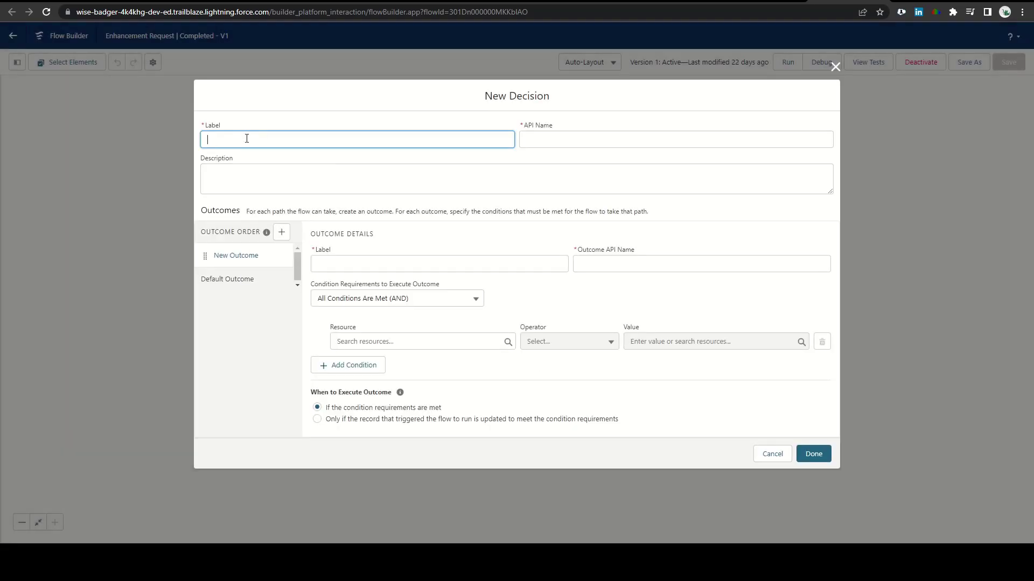
{"action": "left_click", "coordinate": [329, 263]}
{"action": "type", "text": "Product A"}
{"action": "left_click", "coordinate": [281, 231]}
{"action": "type", "text": "Produc"}
- Set the Product A outcome condition to $Record > Type equals Product A
{"action": "left_click", "coordinate": [237, 251]}
{"action": "left_click", "coordinate": [417, 346]}
{"action": "left_click", "coordinate": [380, 275]}
{"action": "scroll", "coordinate": [420, 242], "scroll_direction": "down", "scroll_amount": 5}
{"action": "left_click", "coordinate": [372, 321]}
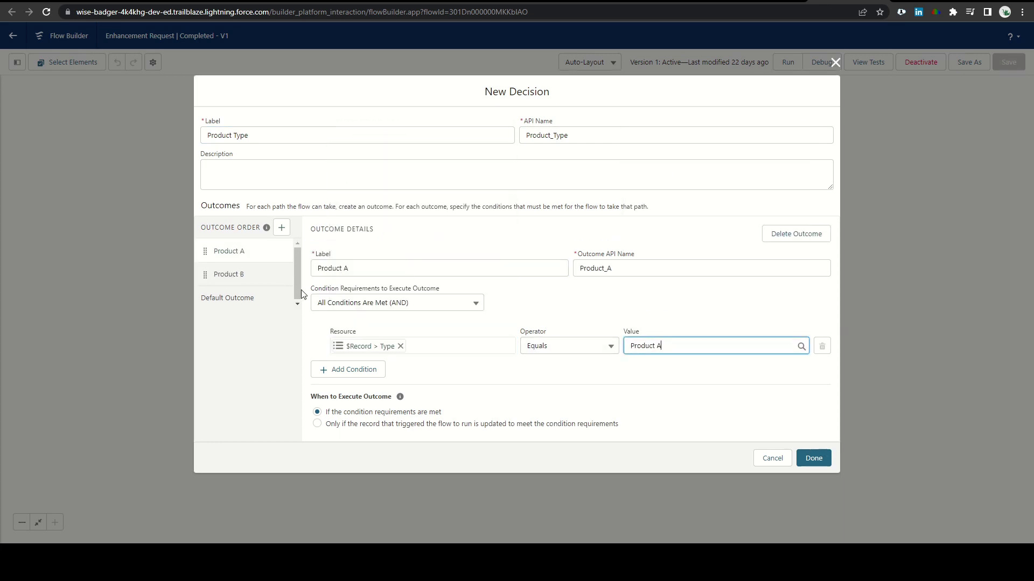
- Set the Product B outcome condition to $Record > Type equals Product B and finish the decision
{"action": "left_click", "coordinate": [229, 274]}
{"action": "left_click", "coordinate": [417, 346]}
{"action": "left_click", "coordinate": [374, 177]}
{"action": "scroll", "coordinate": [385, 311], "scroll_direction": "down", "scroll_amount": 5}
{"action": "left_click", "coordinate": [380, 321]}
{"action": "type", "text": "Product B"}
{"action": "left_click", "coordinate": [814, 458]}
- Move the Request Completed email alert into the Product A branch
{"action": "left_click", "coordinate": [512, 360]}
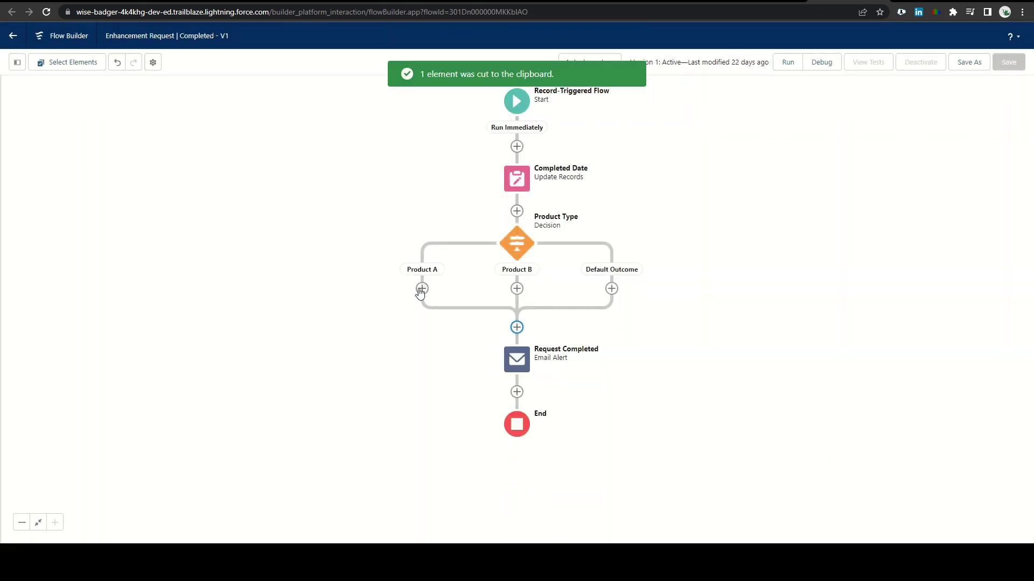
{"action": "left_click", "coordinate": [474, 424]}
{"action": "left_click", "coordinate": [422, 289]}
{"action": "left_click", "coordinate": [446, 312]}
- Save the flow as a new version and name the Product B Approval Process
{"action": "left_click", "coordinate": [969, 62]}
{"action": "left_click", "coordinate": [717, 363]}
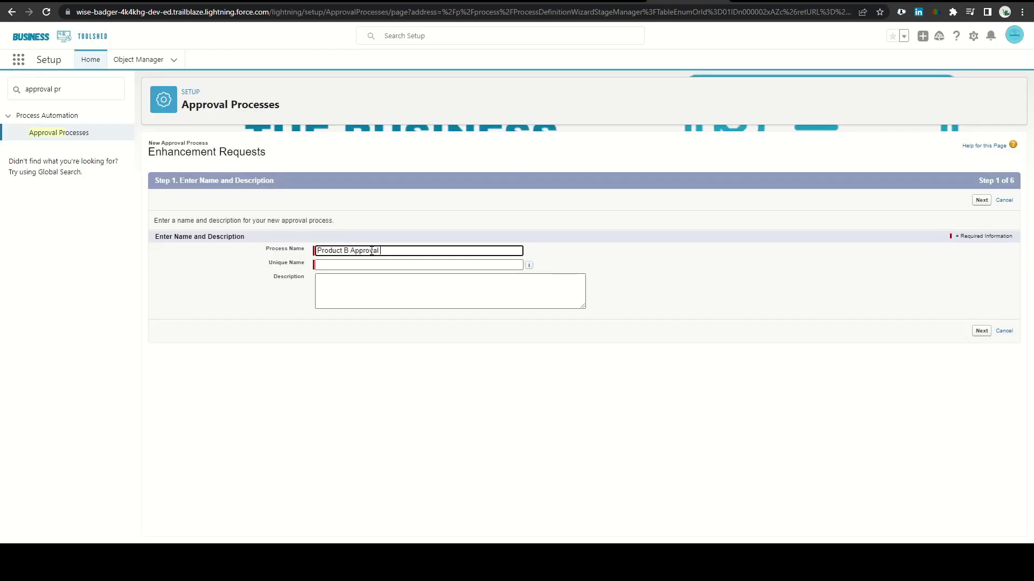
{"action": "type", "text": "Process"}
{"action": "left_click", "coordinate": [981, 200]}
- Set the approval process entry criteria to Type equals Product B
{"action": "left_click", "coordinate": [280, 292]}
{"action": "scroll", "coordinate": [242, 377], "scroll_direction": "down", "scroll_amount": 2}
{"action": "left_click", "coordinate": [215, 366]}
{"action": "left_click", "coordinate": [429, 292]}
{"action": "left_click", "coordinate": [420, 308]}
{"action": "left_click", "coordinate": [570, 292]}
- Choose the request-created email template and continue through to the initial submitters
{"action": "left_click", "coordinate": [981, 200]}
{"action": "left_click", "coordinate": [981, 200]}
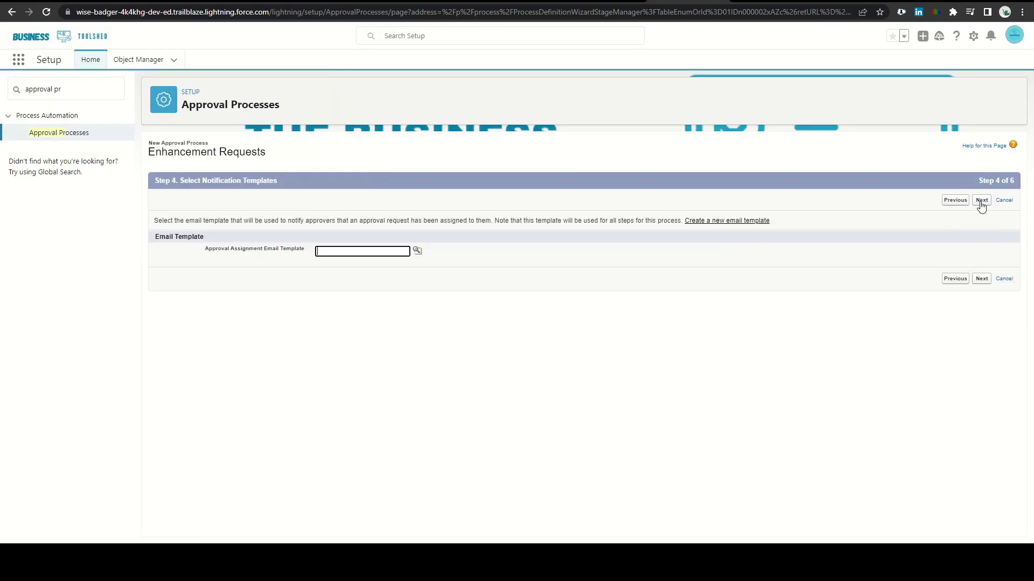
{"action": "left_click", "coordinate": [418, 314]}
{"action": "left_click", "coordinate": [292, 330]}
{"action": "left_click", "coordinate": [981, 199]}
{"action": "left_click", "coordinate": [981, 200]}
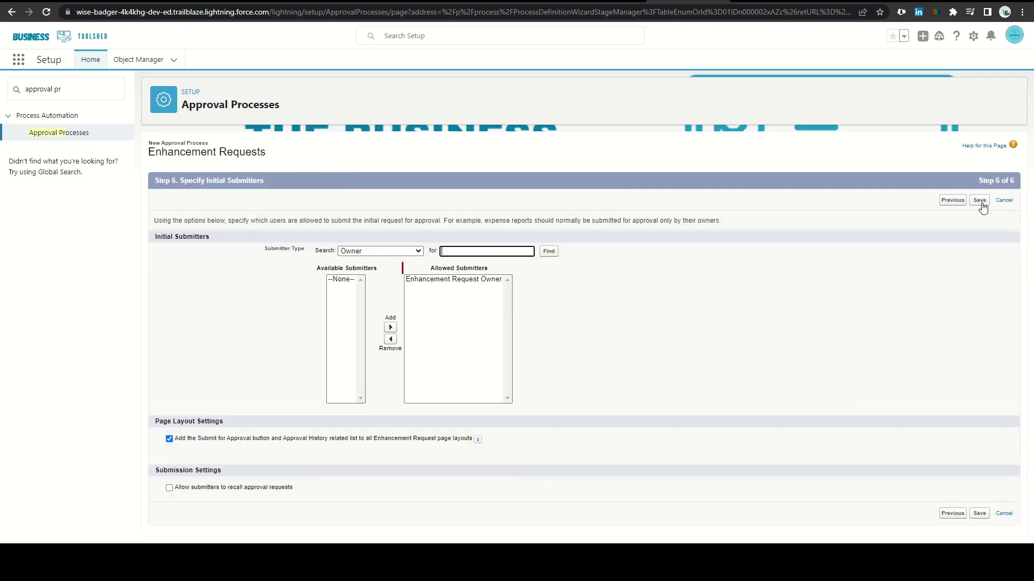
- Add approval step Product B Owner, automatically assigned to a chosen user approver
{"action": "left_click", "coordinate": [979, 207]}
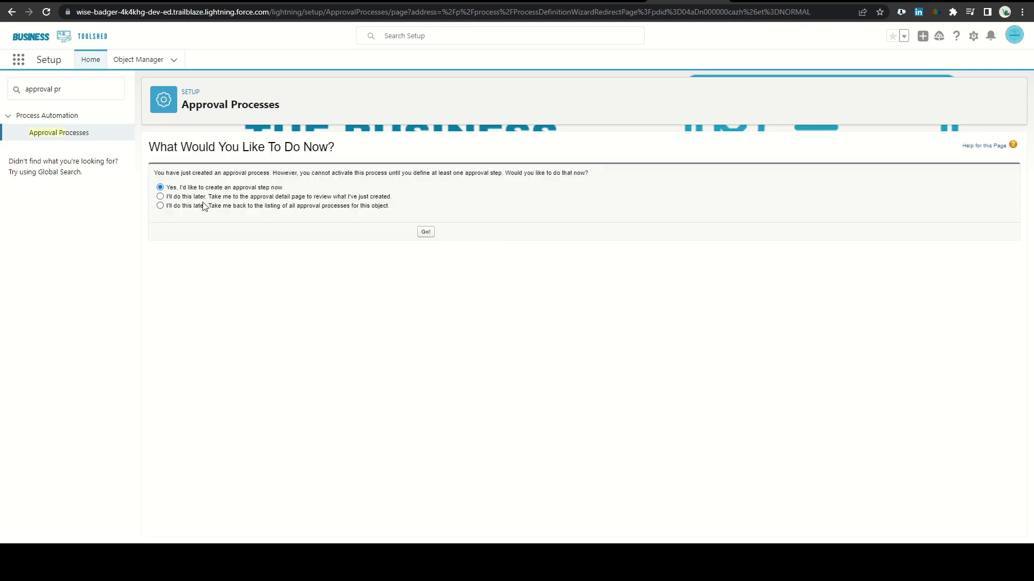
{"action": "left_click", "coordinate": [424, 232]}
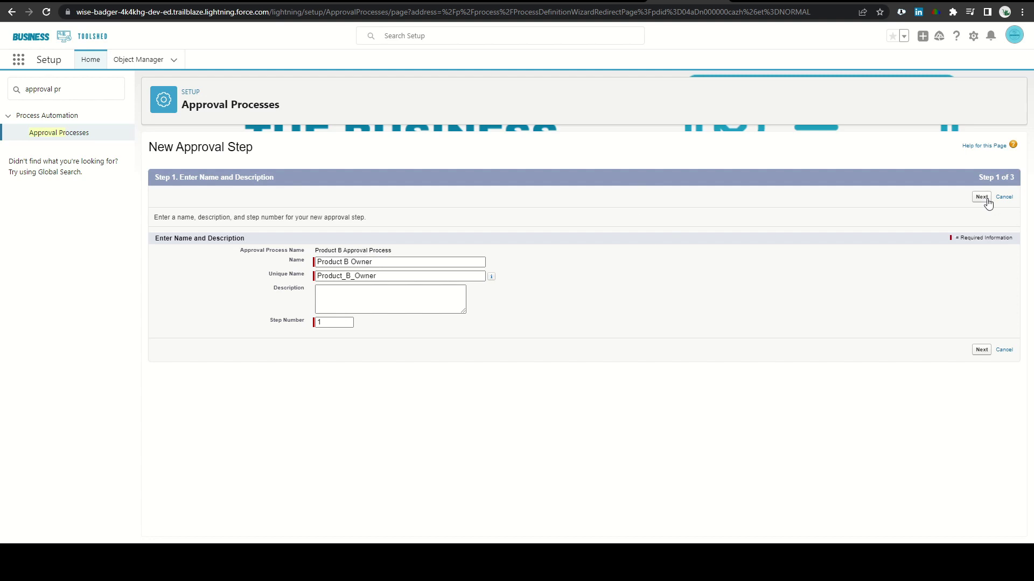
{"action": "left_click", "coordinate": [981, 196]}
{"action": "left_click", "coordinate": [981, 197]}
{"action": "left_click", "coordinate": [167, 279]}
{"action": "left_click", "coordinate": [345, 295]}
{"action": "left_click", "coordinate": [229, 353]}
{"action": "left_click", "coordinate": [979, 197]}
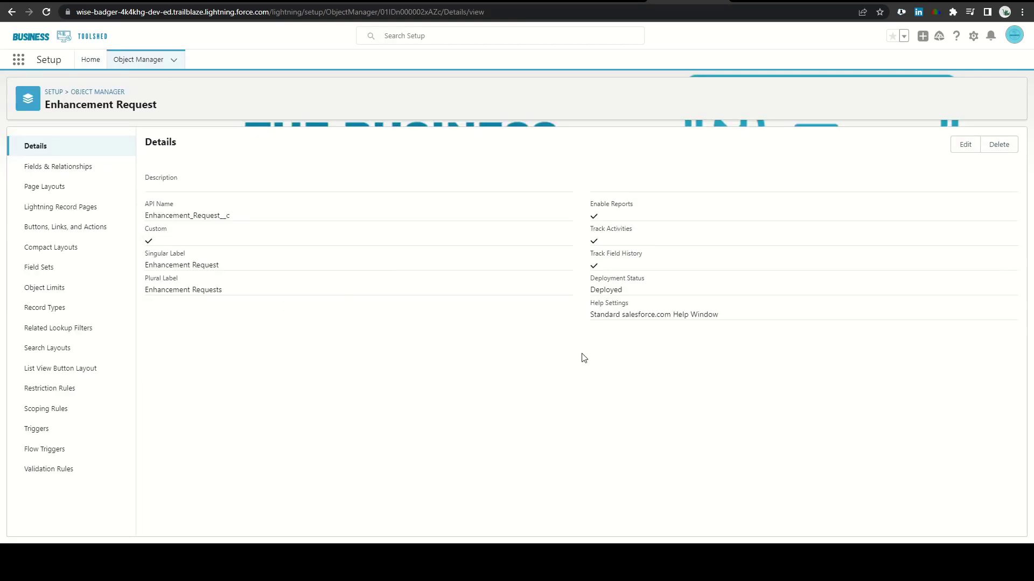
- Add Type to the Enhancement Request default search layout, then open a flow from Flows
{"action": "left_click", "coordinate": [30, 348]}
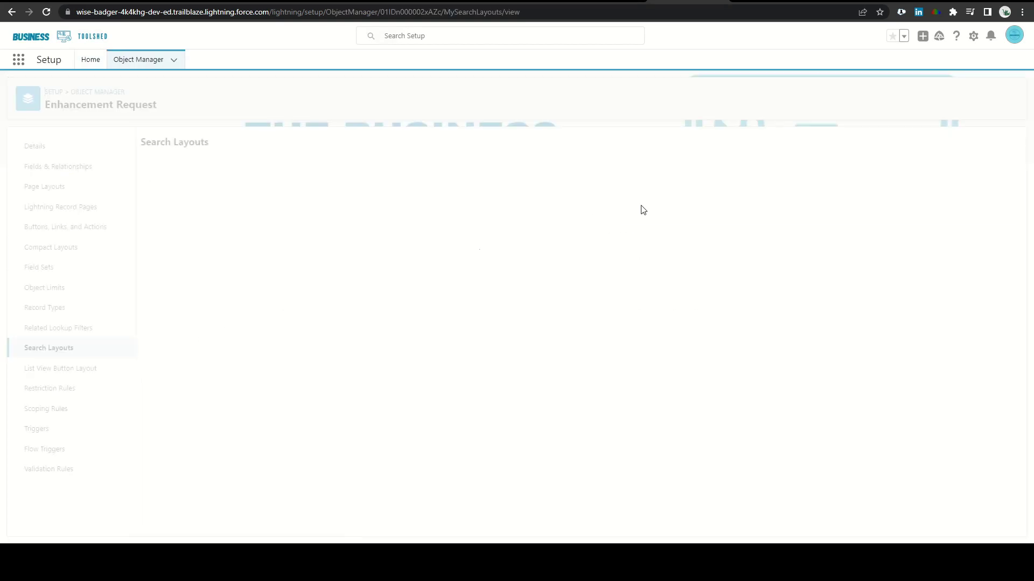
{"action": "left_click", "coordinate": [1004, 195]}
{"action": "left_click", "coordinate": [974, 224]}
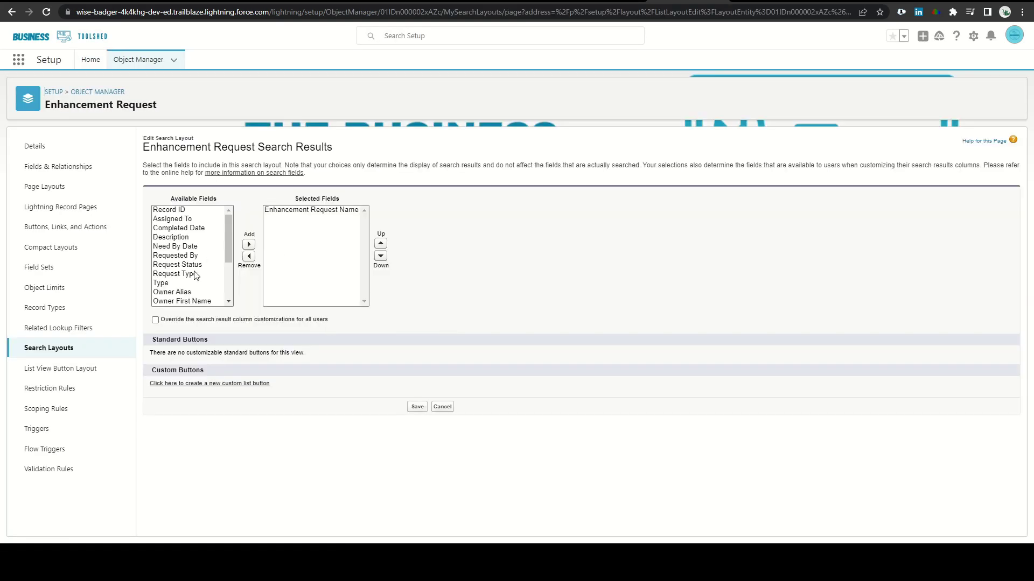
{"action": "left_click", "coordinate": [161, 282]}
{"action": "left_click", "coordinate": [248, 244]}
{"action": "left_click", "coordinate": [418, 407]}
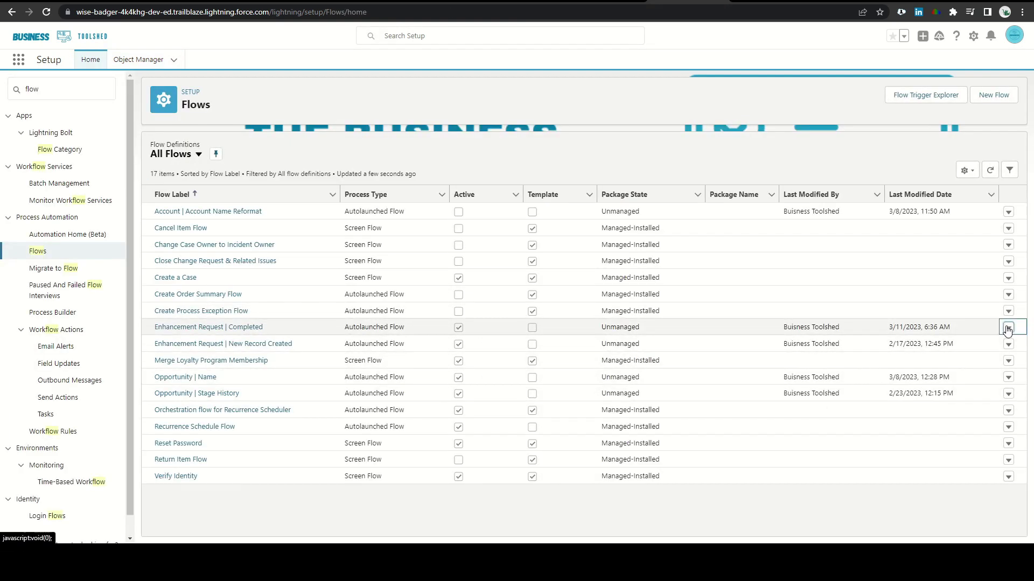
{"action": "left_click", "coordinate": [1005, 326]}
{"action": "left_click", "coordinate": [968, 358]}
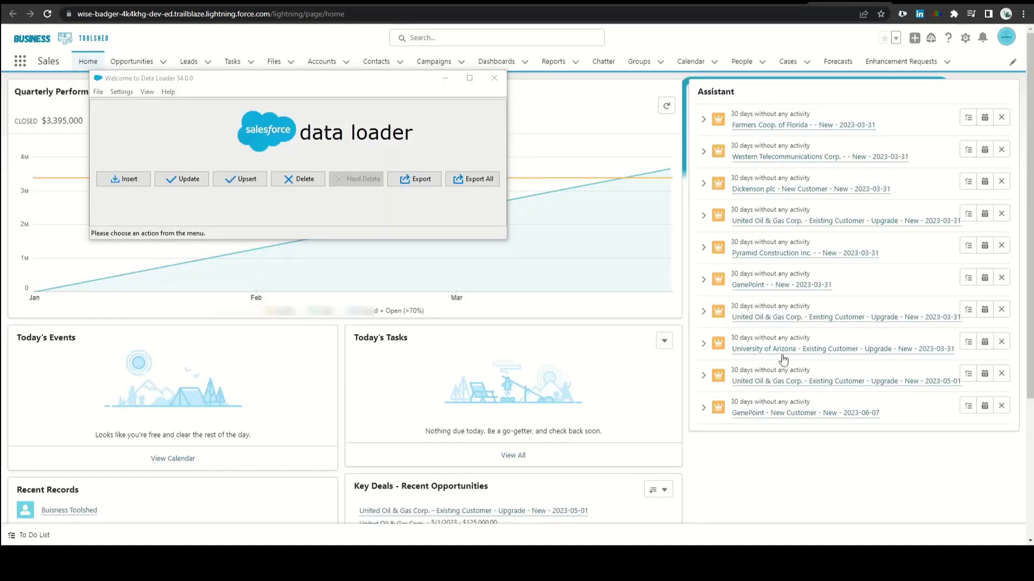
- Start a Data Loader insert from Request Insert.csv and continue to the mapping step
{"action": "left_click", "coordinate": [125, 178]}
{"action": "left_click", "coordinate": [405, 311]}
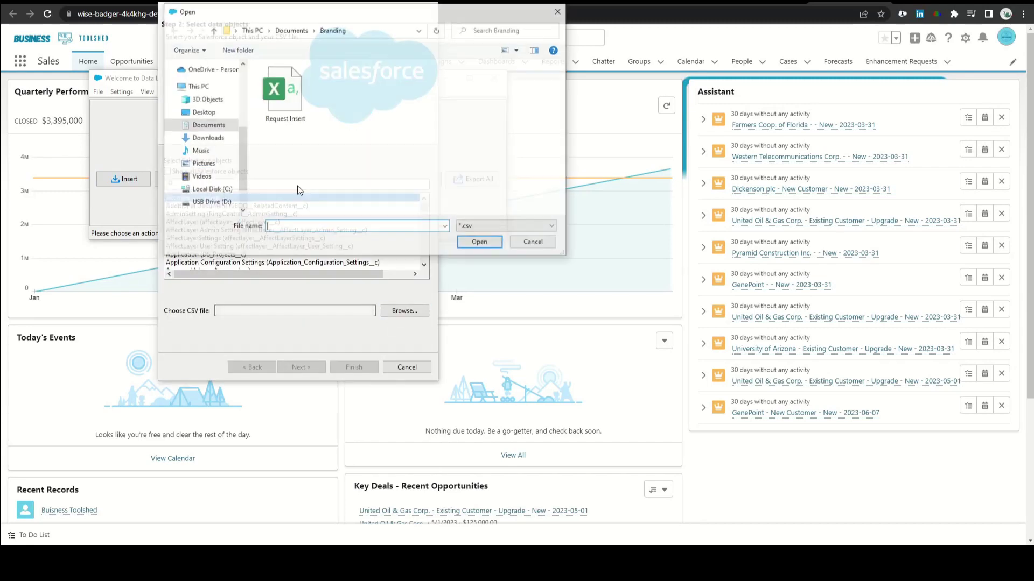
{"action": "left_click", "coordinate": [478, 240]}
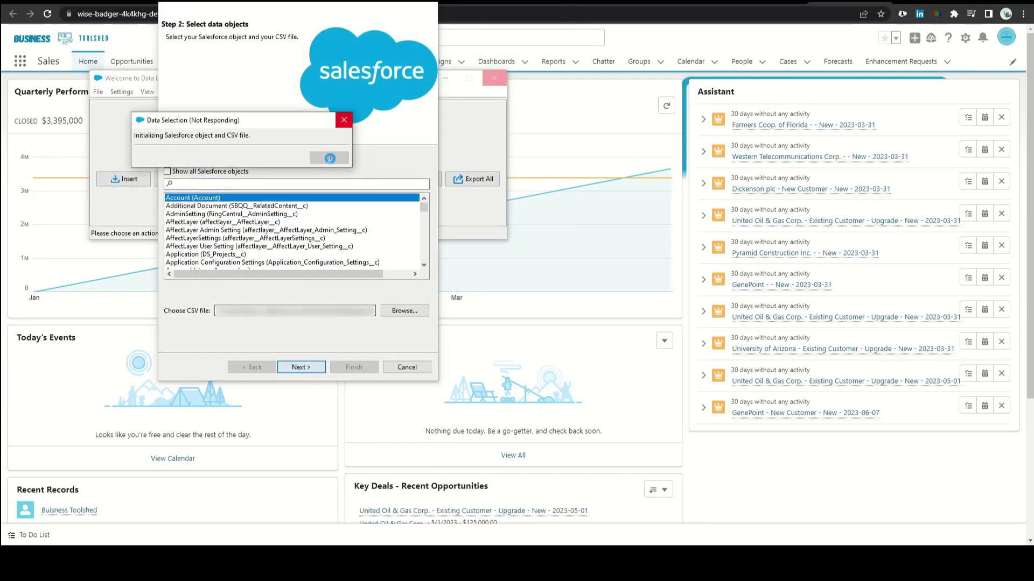
{"action": "left_click", "coordinate": [330, 166]}
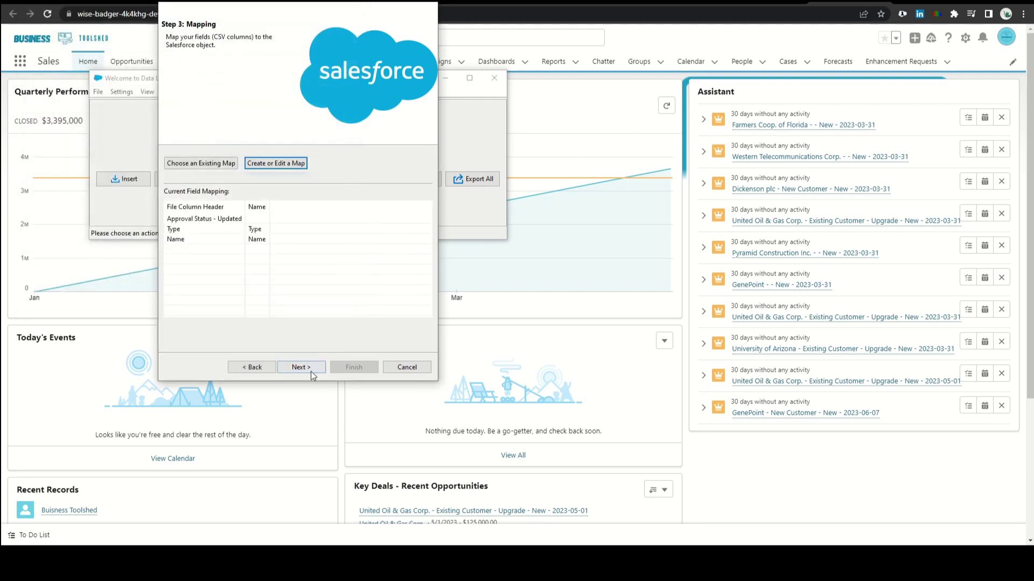
- Add an Opportunities with Activities cross filter to the report
{"action": "left_click", "coordinate": [304, 368]}
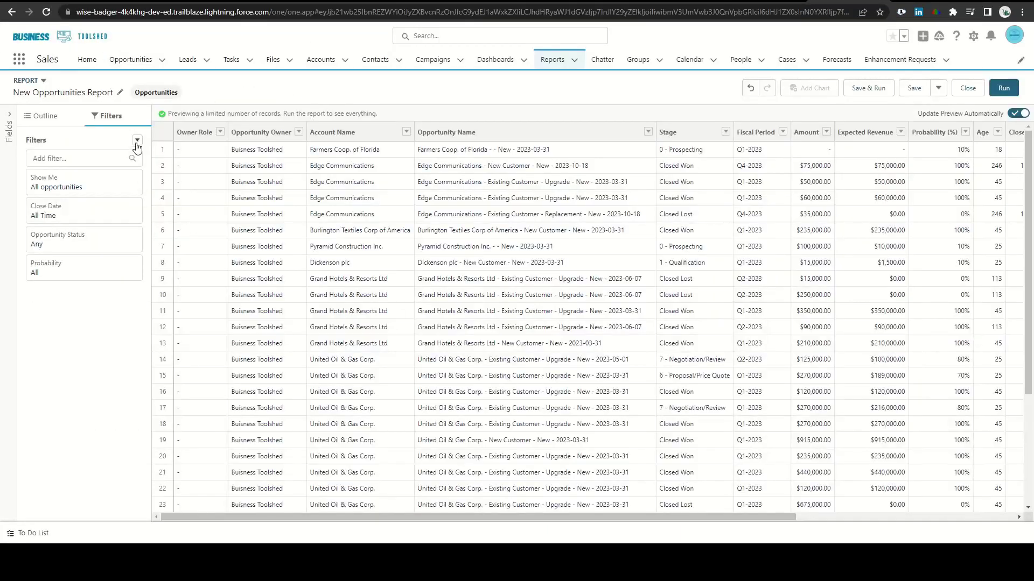
{"action": "left_click", "coordinate": [138, 141]}
{"action": "left_click", "coordinate": [120, 180]}
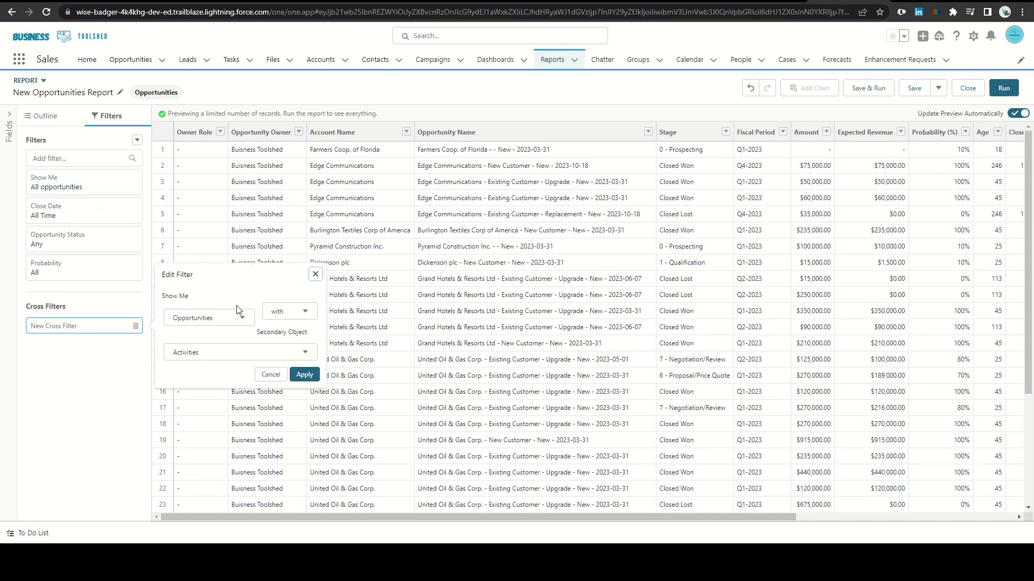
{"action": "left_click", "coordinate": [251, 353]}
{"action": "left_click", "coordinate": [249, 373]}
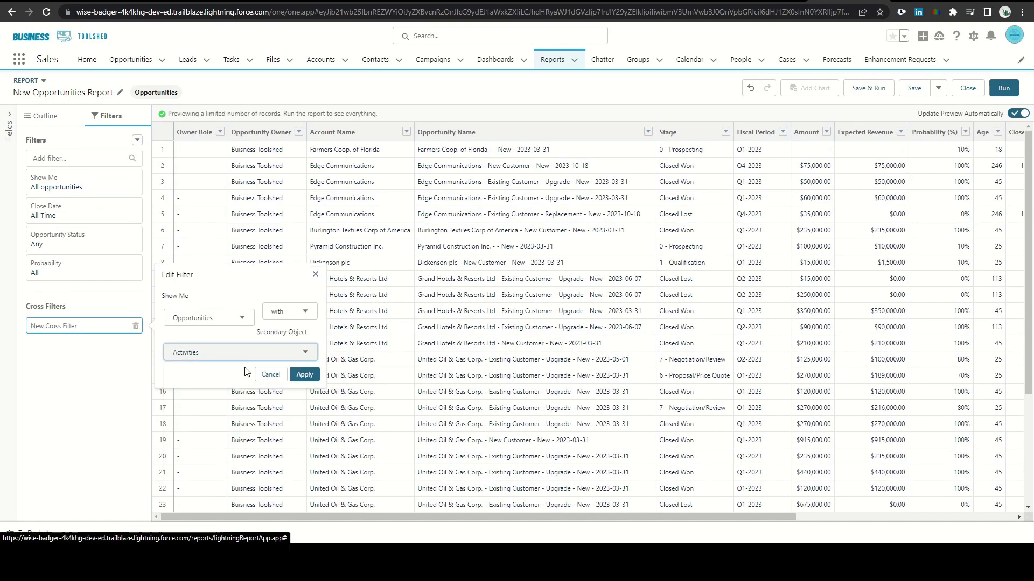
{"action": "left_click", "coordinate": [302, 374]}
- Filter the activities by Date not equal to LAST WEEK
{"action": "left_click", "coordinate": [88, 355]}
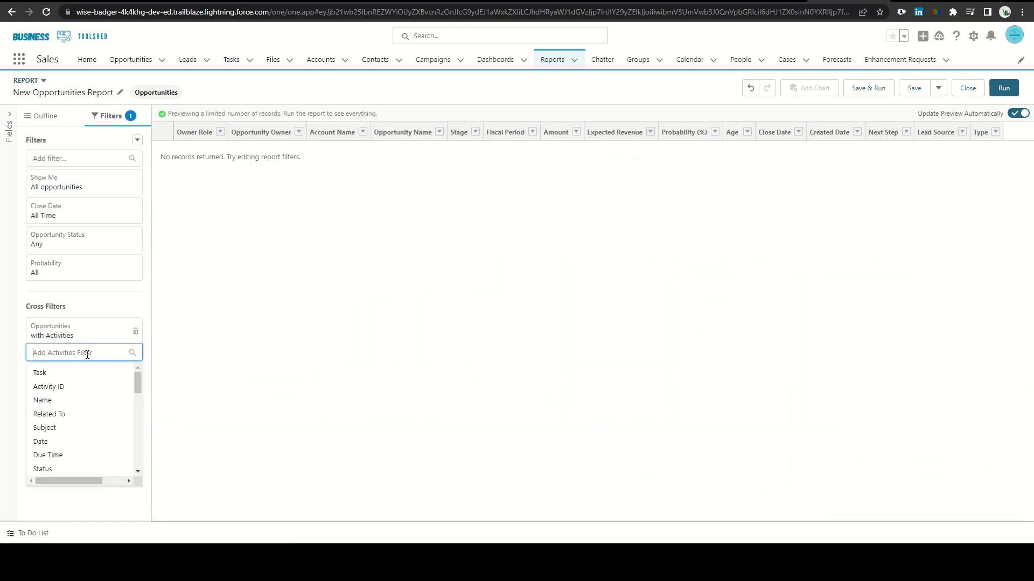
{"action": "scroll", "coordinate": [76, 414], "scroll_direction": "down", "scroll_amount": 1}
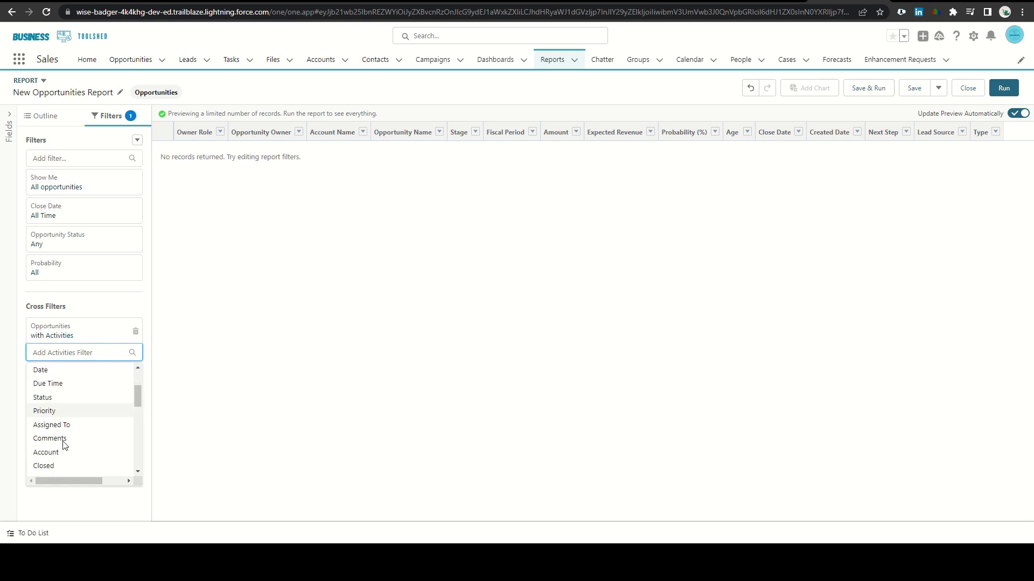
{"action": "left_click", "coordinate": [46, 370]}
{"action": "left_click", "coordinate": [224, 365]}
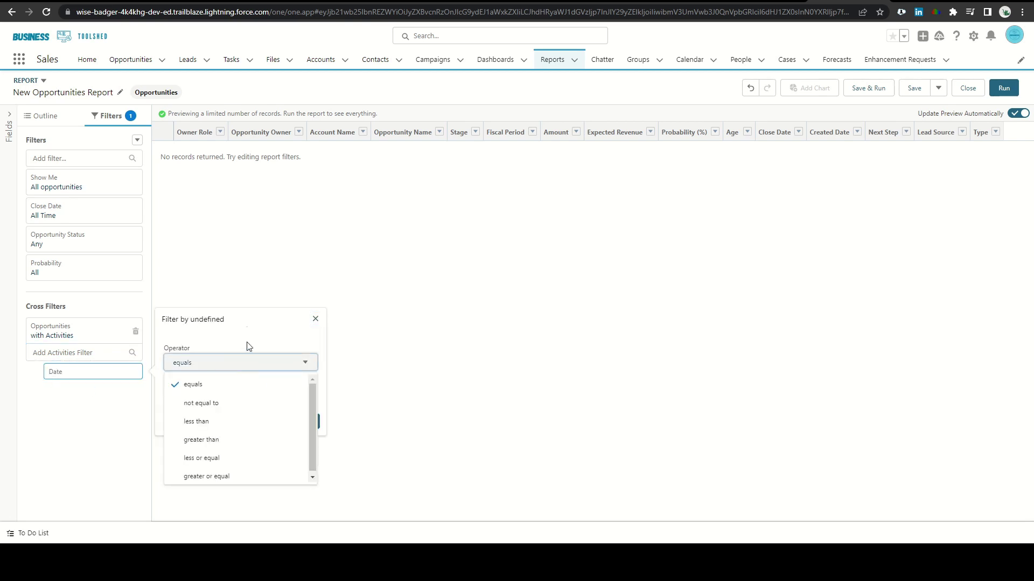
{"action": "left_click", "coordinate": [209, 405]}
{"action": "left_click", "coordinate": [292, 384]}
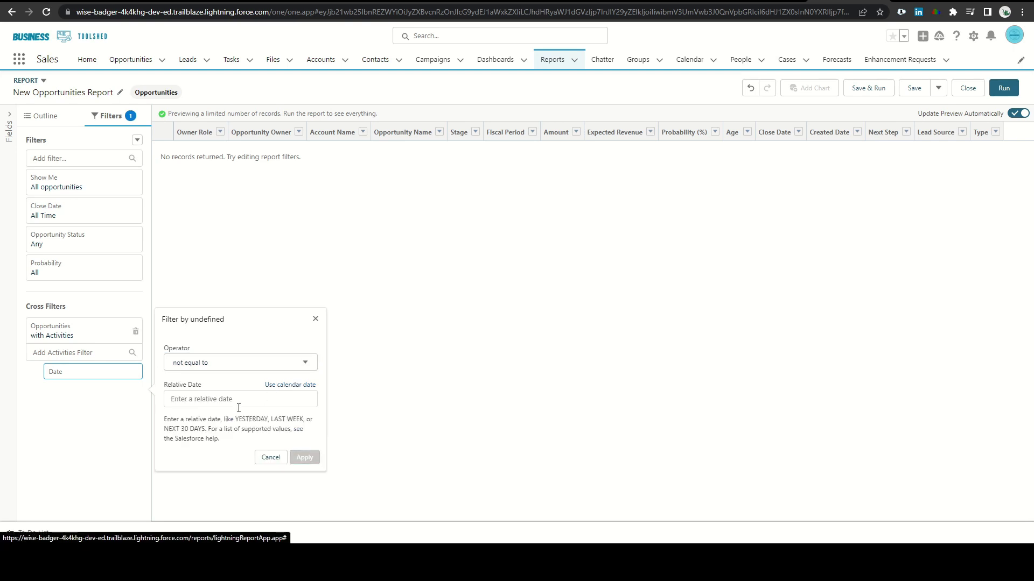
{"action": "left_click", "coordinate": [239, 403]}
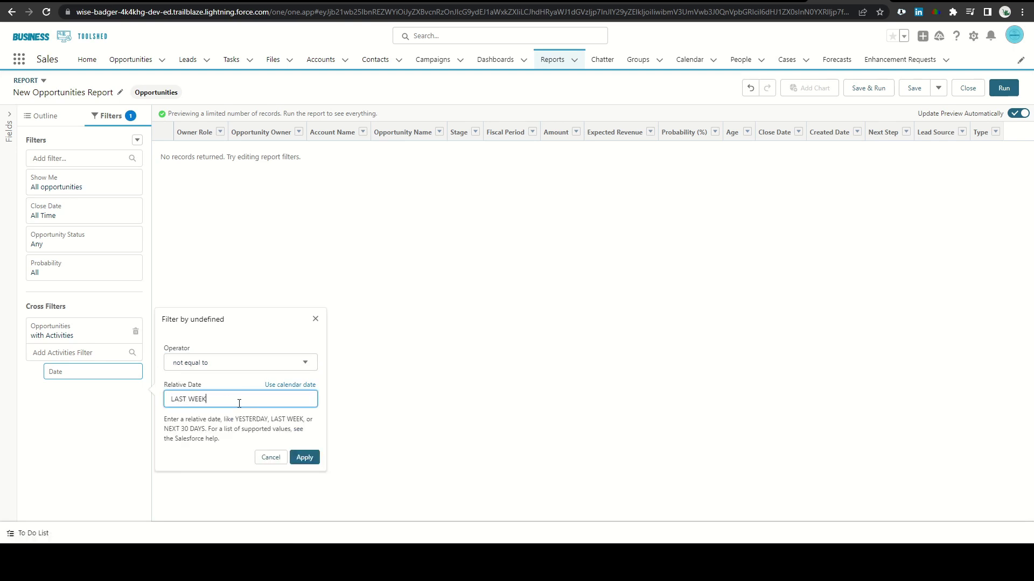
{"action": "left_click", "coordinate": [303, 457]}
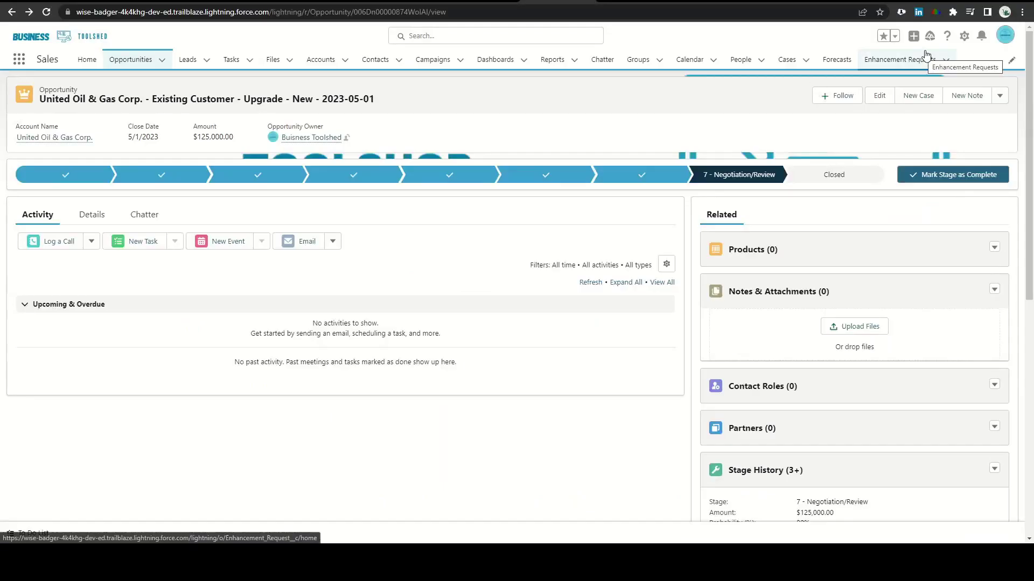
- Open the opportunity record page in Lightning App Builder via Edit Page
{"action": "left_click", "coordinate": [963, 35]}
{"action": "left_click", "coordinate": [910, 180]}
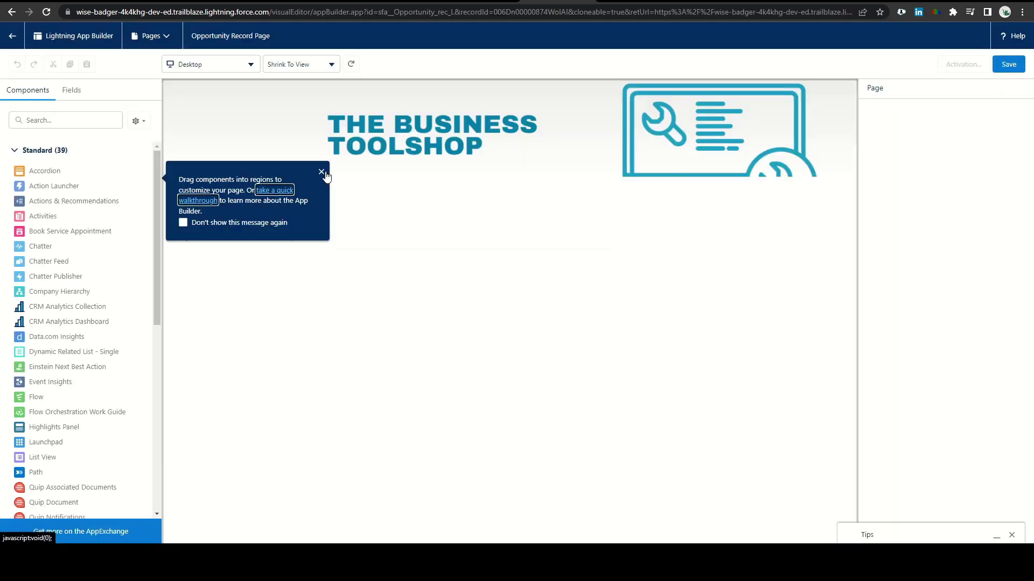
- Add a fourth tab with the custom label 'Transition Doc' to the Tabs component
{"action": "left_click", "coordinate": [321, 173]}
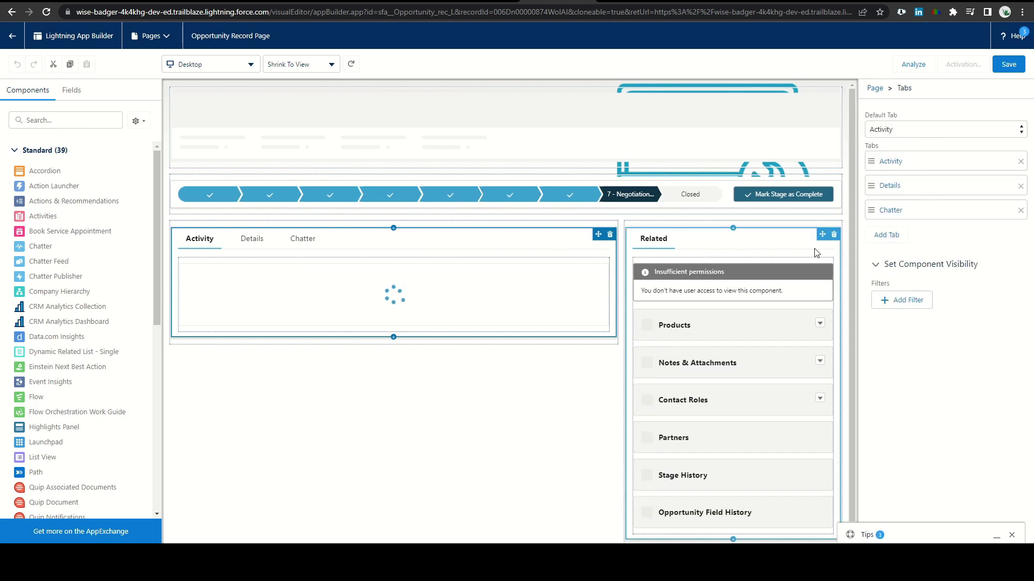
{"action": "left_click", "coordinate": [886, 235]}
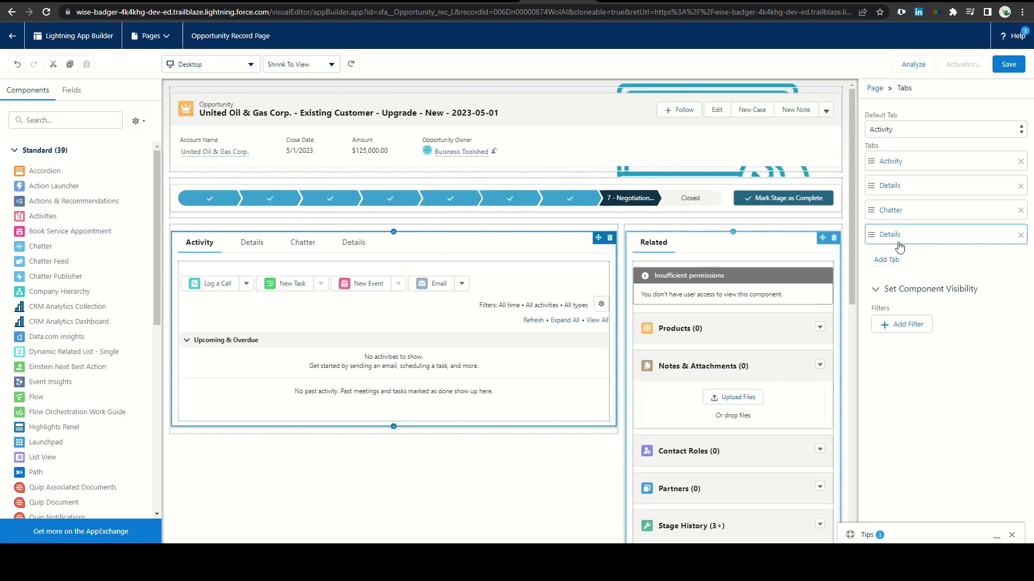
{"action": "left_click", "coordinate": [873, 233]}
{"action": "left_click", "coordinate": [757, 249]}
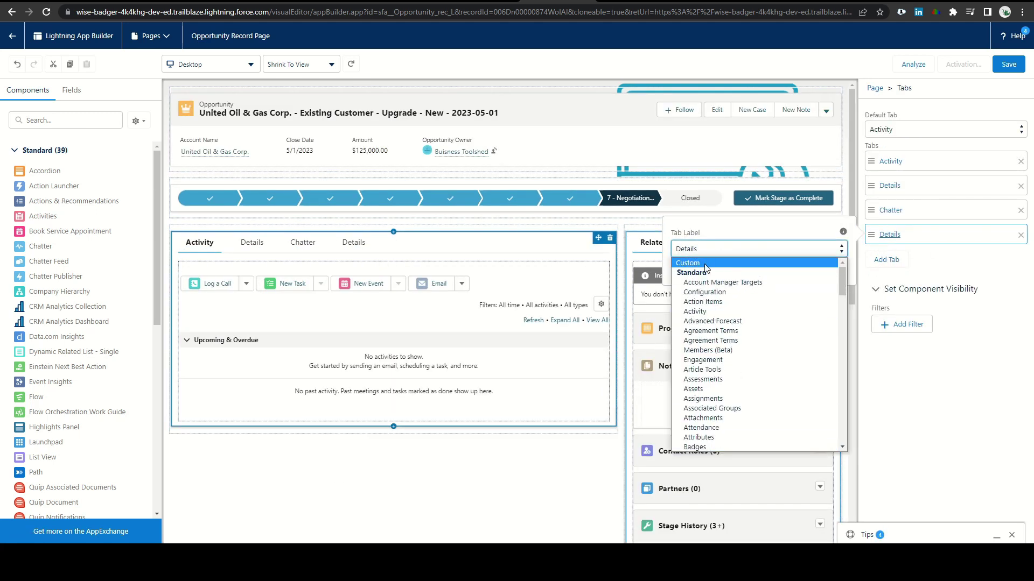
{"action": "left_click", "coordinate": [700, 258]}
{"action": "left_click", "coordinate": [768, 308]}
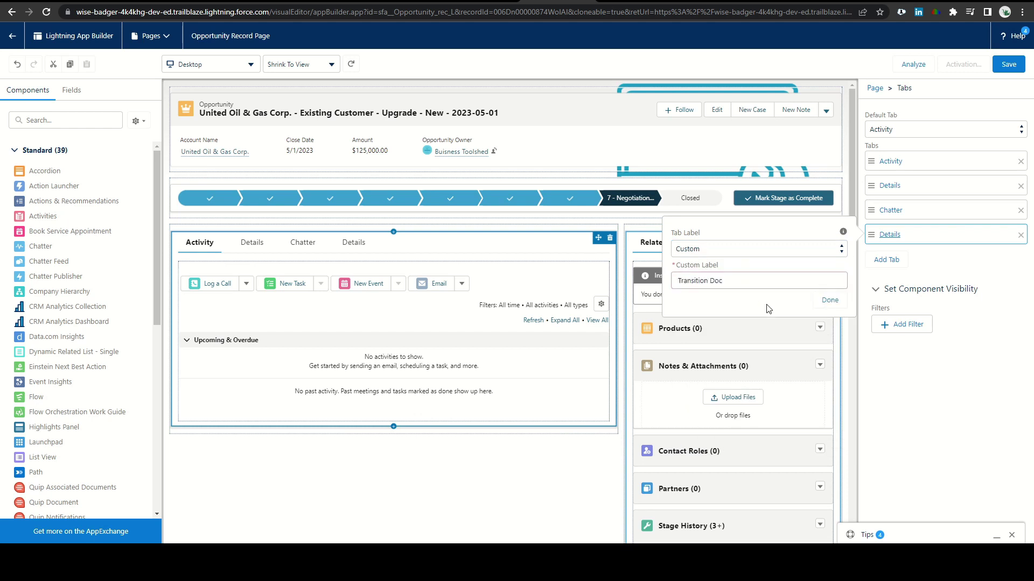
{"action": "left_click", "coordinate": [830, 300]}
{"action": "left_click", "coordinate": [371, 243]}
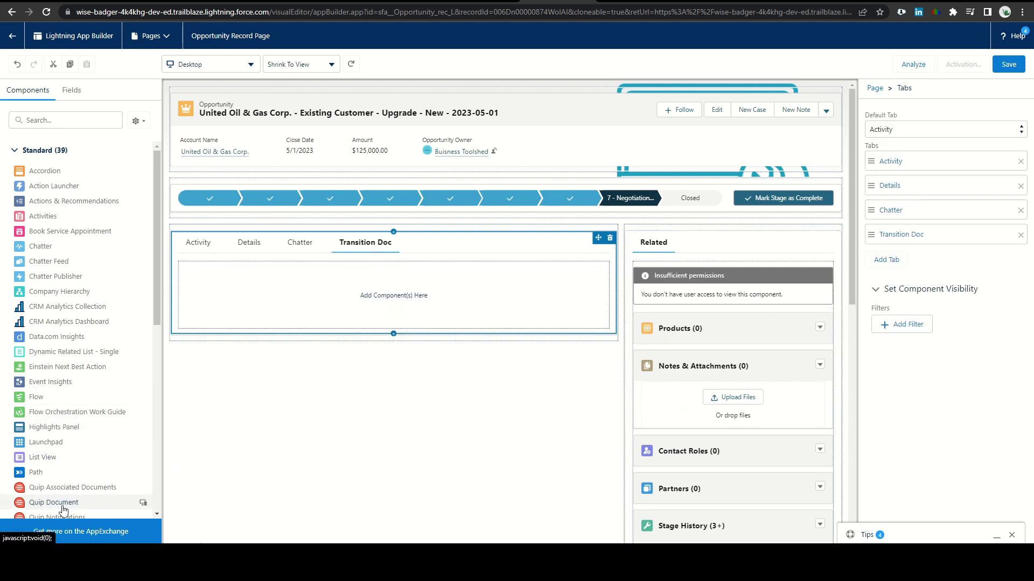
- Place a Quip Document component in the Transition Doc tab, one template per record, URLs stored in TransitionDoc
{"action": "left_click_drag", "start_coordinate": [53, 502], "coordinate": [272, 272]}
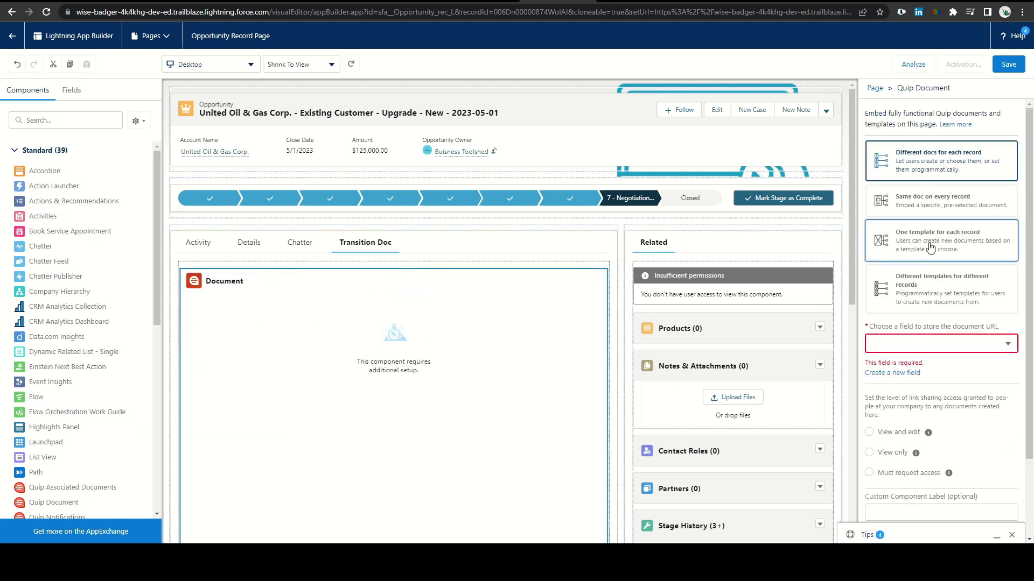
{"action": "left_click", "coordinate": [930, 248]}
{"action": "left_click", "coordinate": [943, 375]}
{"action": "left_click", "coordinate": [915, 411]}
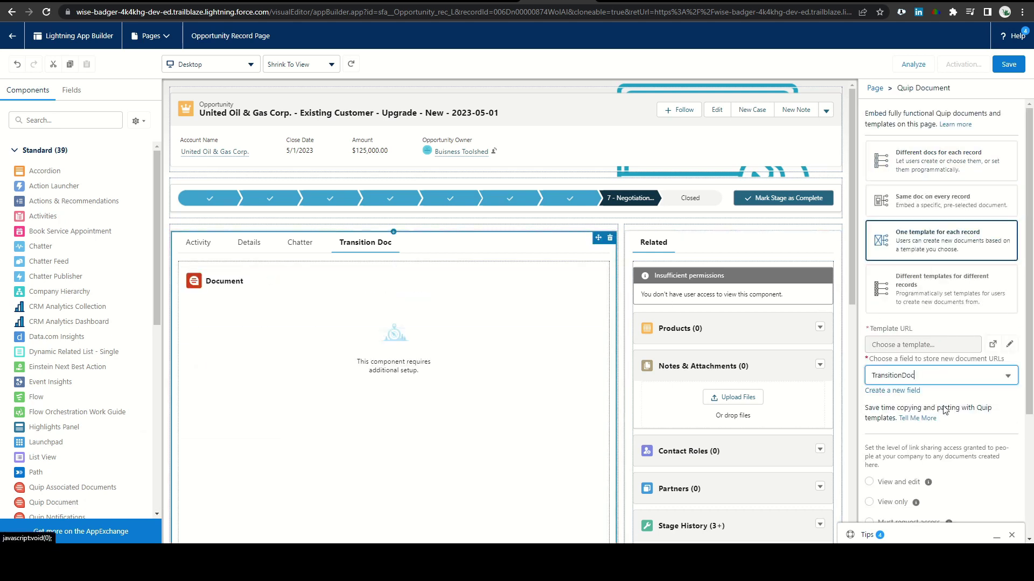
- Label the Quip component 'Transition Doc' and set its height to 1200 pixels
{"action": "scroll", "coordinate": [909, 377], "scroll_direction": "down", "scroll_amount": 3}
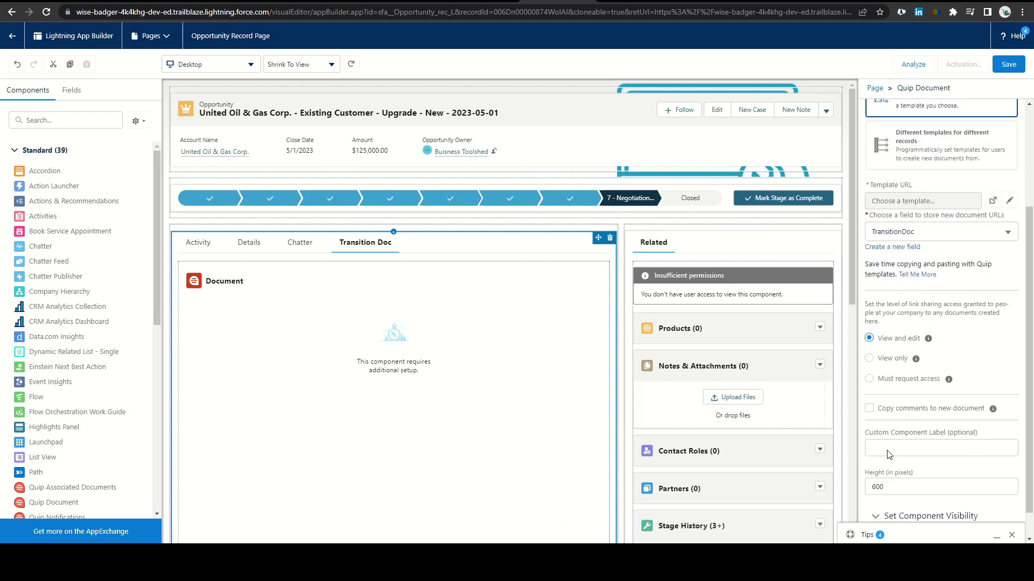
{"action": "scroll", "coordinate": [885, 448], "scroll_direction": "down", "scroll_amount": 1}
{"action": "left_click", "coordinate": [872, 416]}
{"action": "type", "text": "Transition Doc"}
{"action": "left_click", "coordinate": [878, 457]}
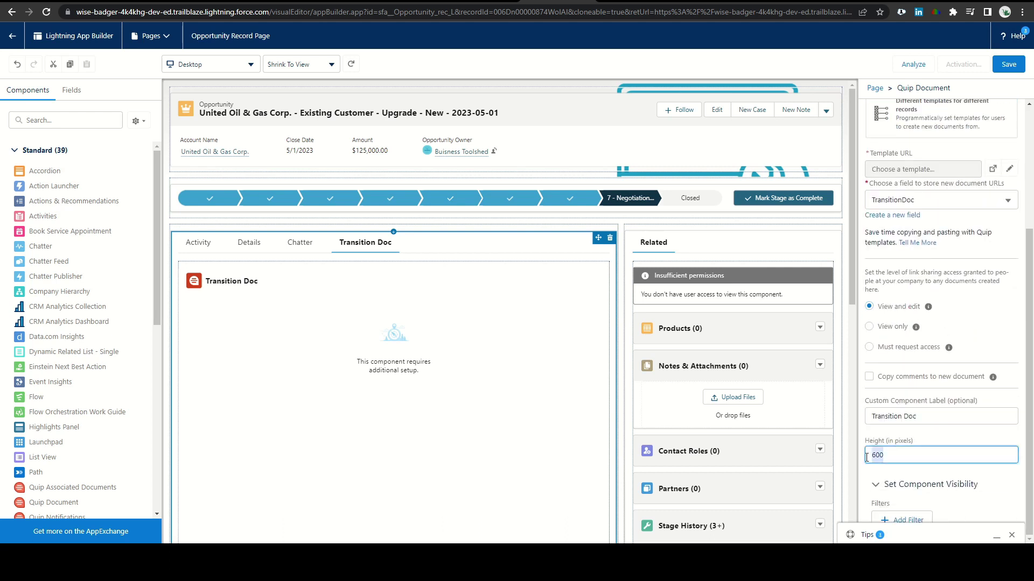
{"action": "left_click", "coordinate": [965, 481]}
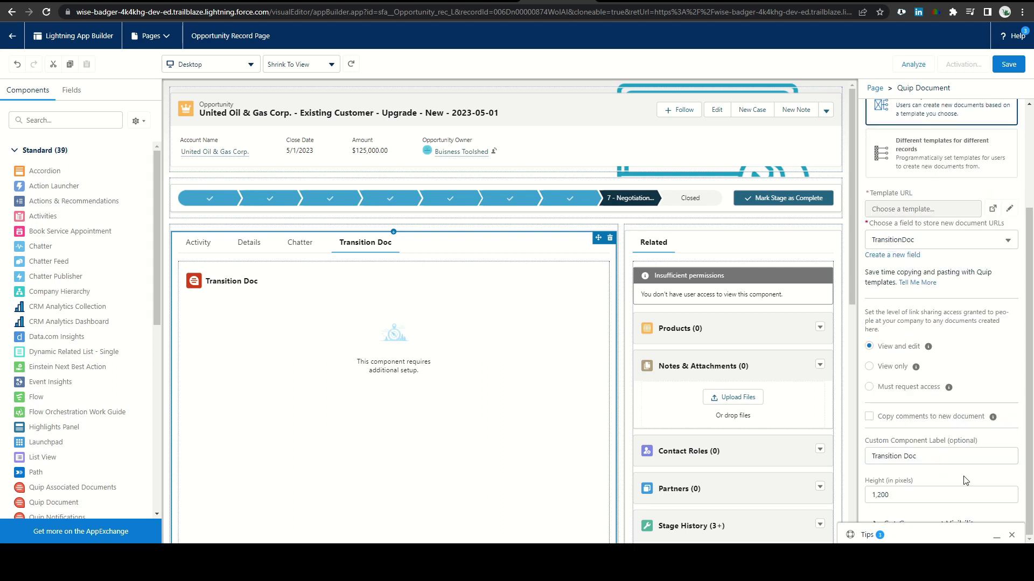
- Add a visibility filter showing the component only when Stage equals Closed Won
{"action": "scroll", "coordinate": [888, 525], "scroll_direction": "down", "scroll_amount": 2}
{"action": "left_click", "coordinate": [907, 520]}
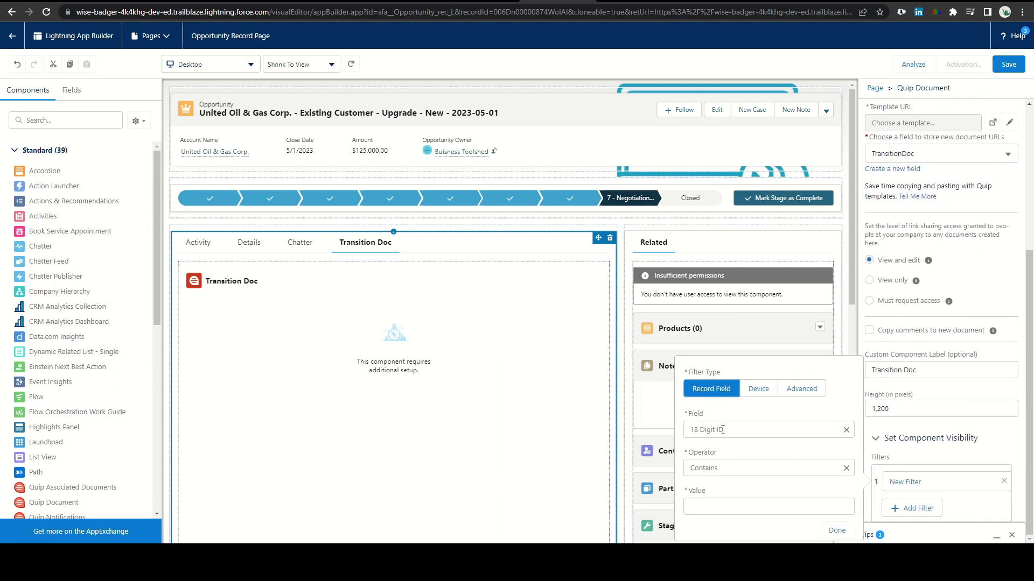
{"action": "left_click", "coordinate": [721, 431]}
{"action": "type", "text": "stage"}
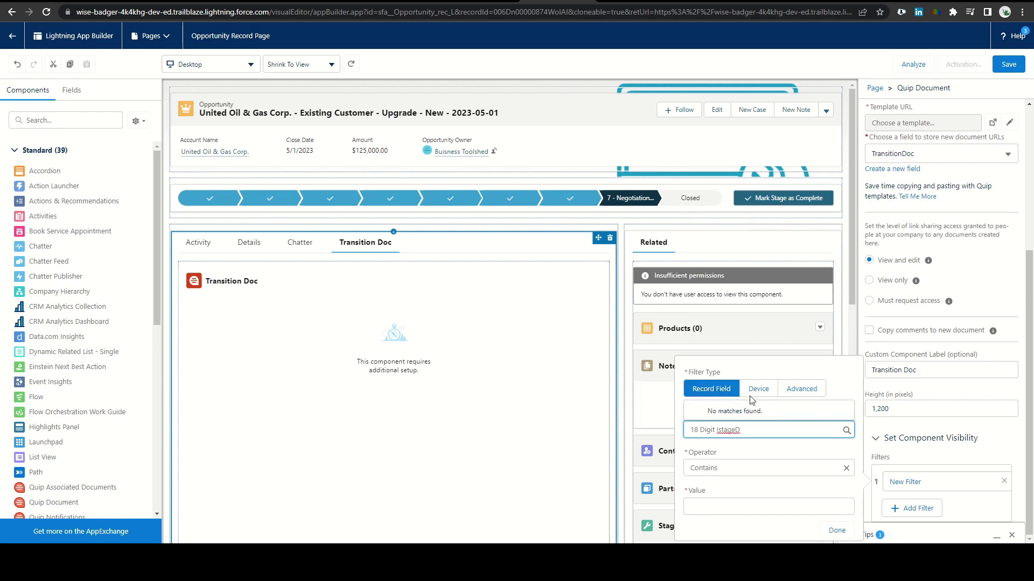
{"action": "key", "text": "ctrl+a"}
{"action": "key", "text": "BackSpace"}
{"action": "type", "text": "Stage"}
{"action": "left_click", "coordinate": [718, 343]}
{"action": "left_click", "coordinate": [740, 507]}
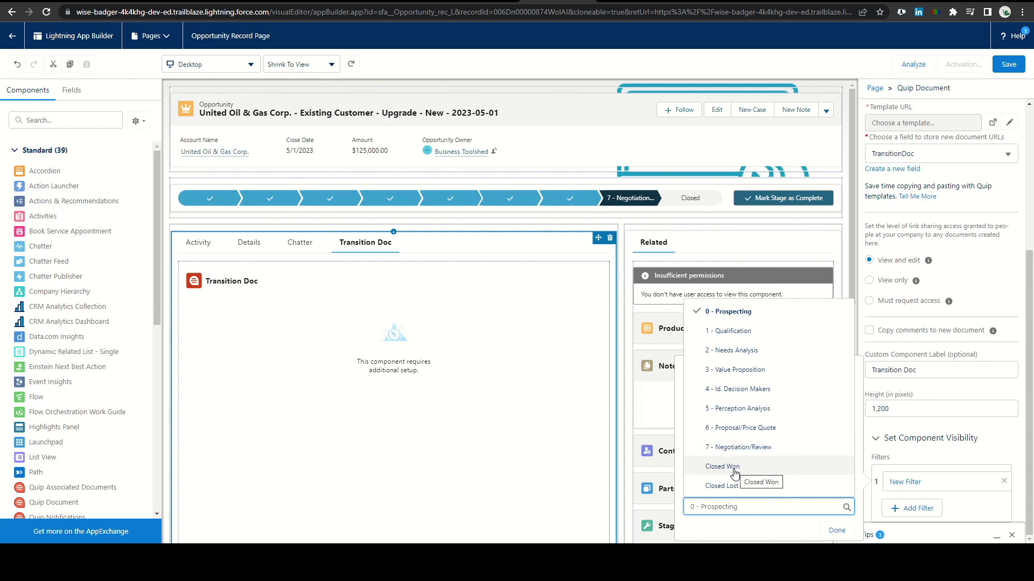
{"action": "left_click", "coordinate": [735, 467]}
{"action": "left_click", "coordinate": [836, 531]}
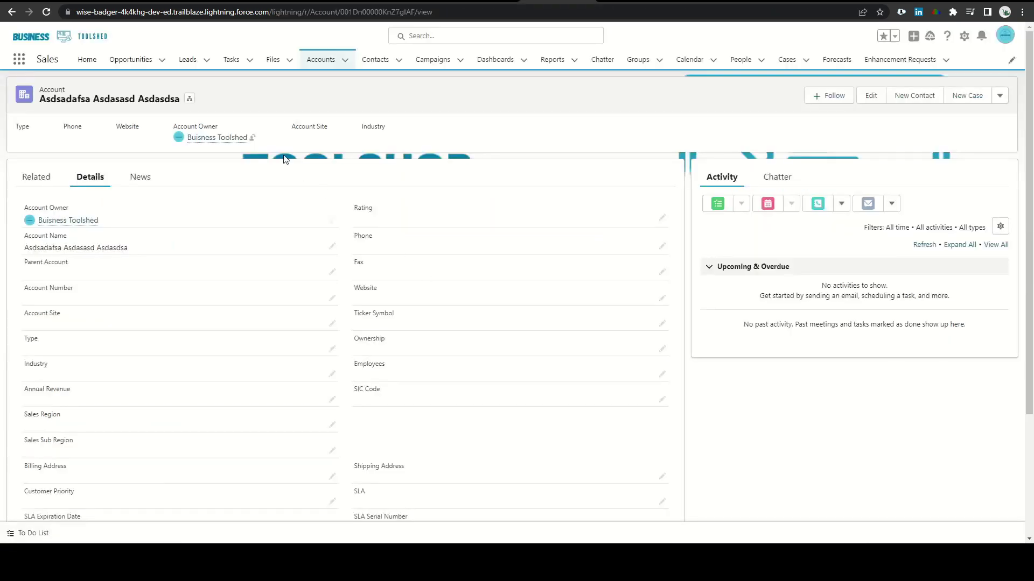
- Change the Account Owner to the user picked from the Search Users suggestions
{"action": "left_click", "coordinate": [253, 138]}
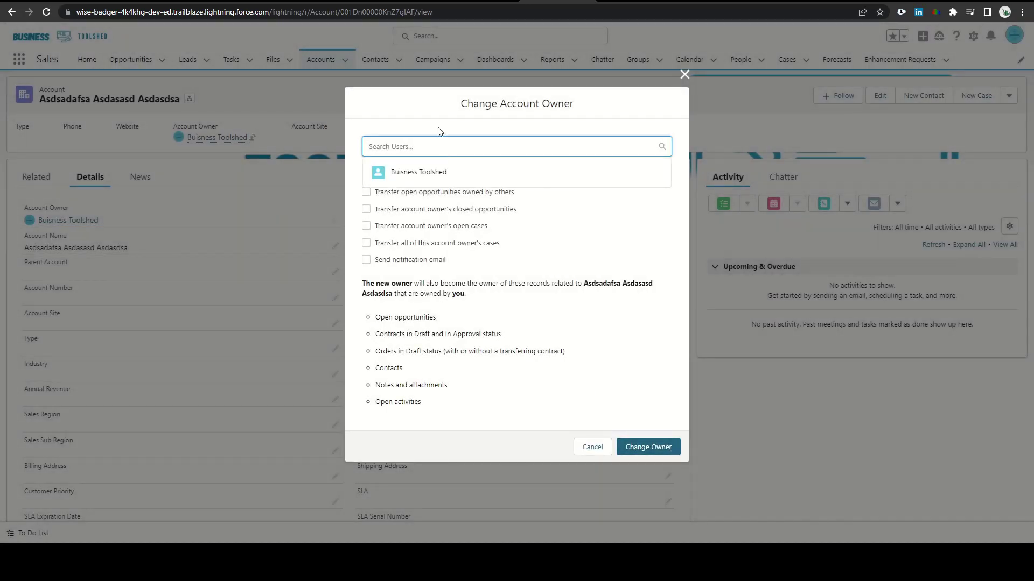
{"action": "left_click", "coordinate": [444, 173]}
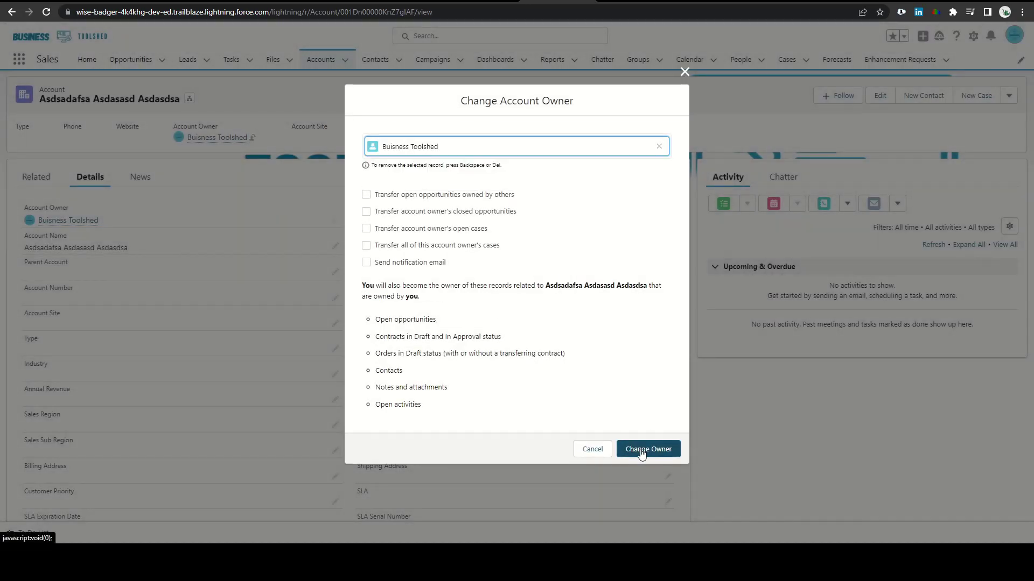
{"action": "left_click", "coordinate": [642, 454]}
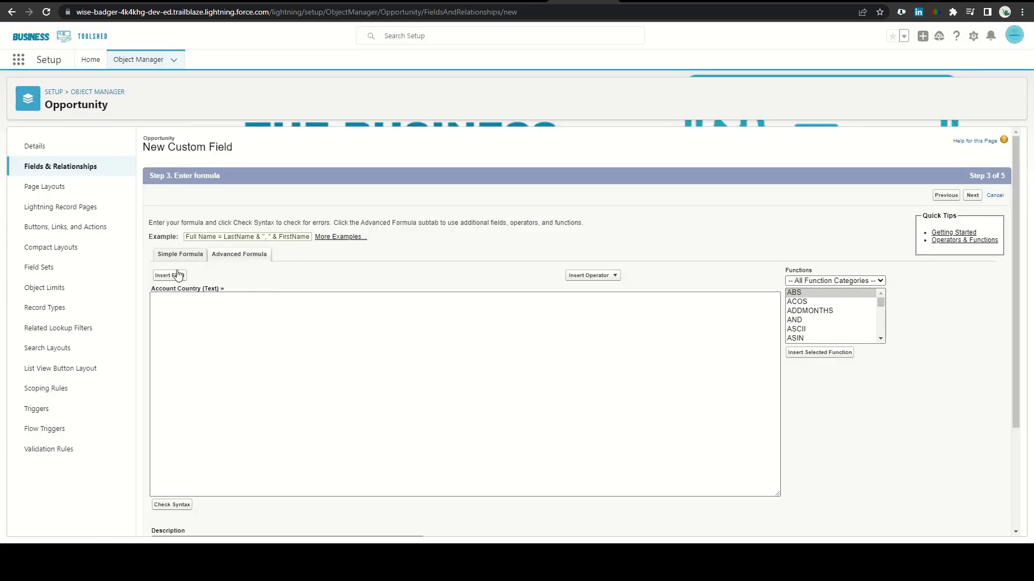
- Set the Account Country formula to Account.BillingCountry, check its syntax, and proceed to the next step
{"action": "left_click", "coordinate": [172, 276]}
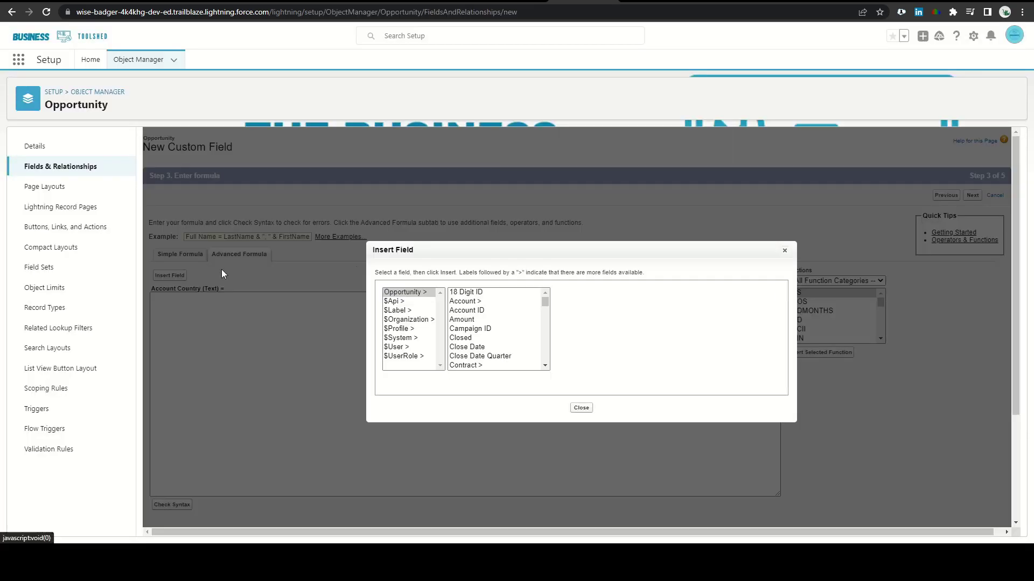
{"action": "left_click", "coordinate": [464, 302]}
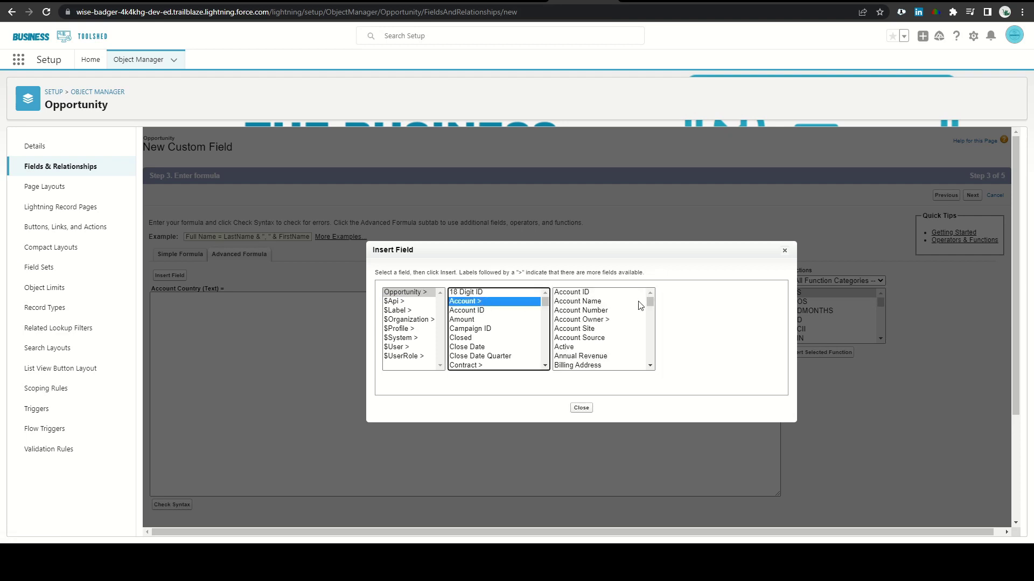
{"action": "scroll", "coordinate": [620, 344], "scroll_direction": "down", "scroll_amount": 3}
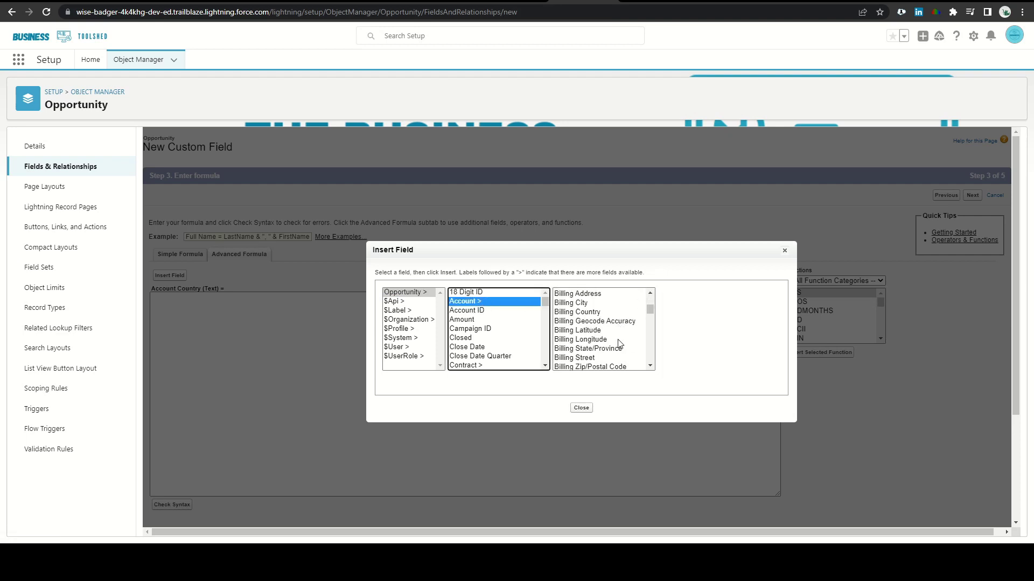
{"action": "left_click", "coordinate": [594, 313]}
{"action": "left_click", "coordinate": [704, 349]}
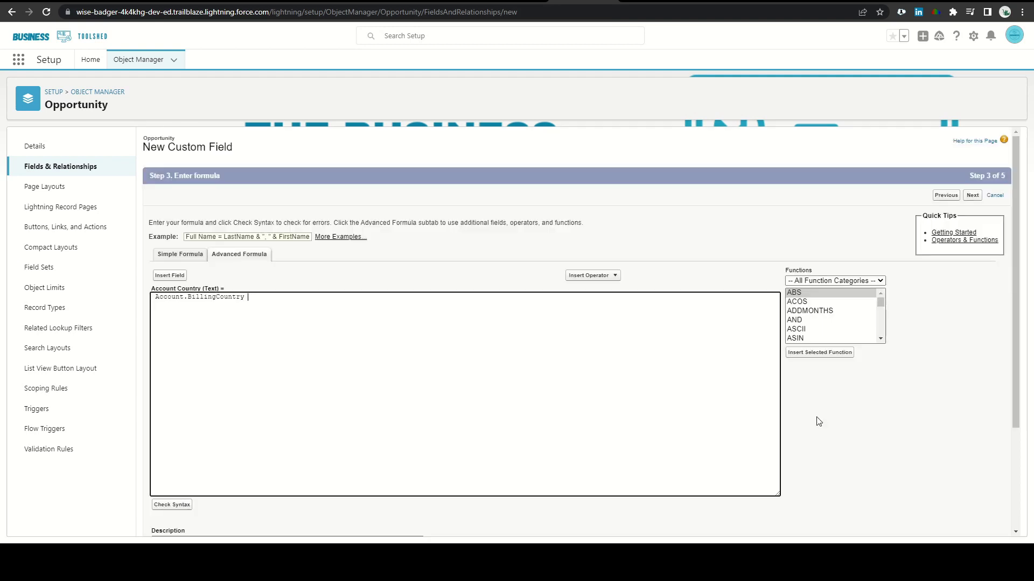
{"action": "left_click", "coordinate": [172, 505]}
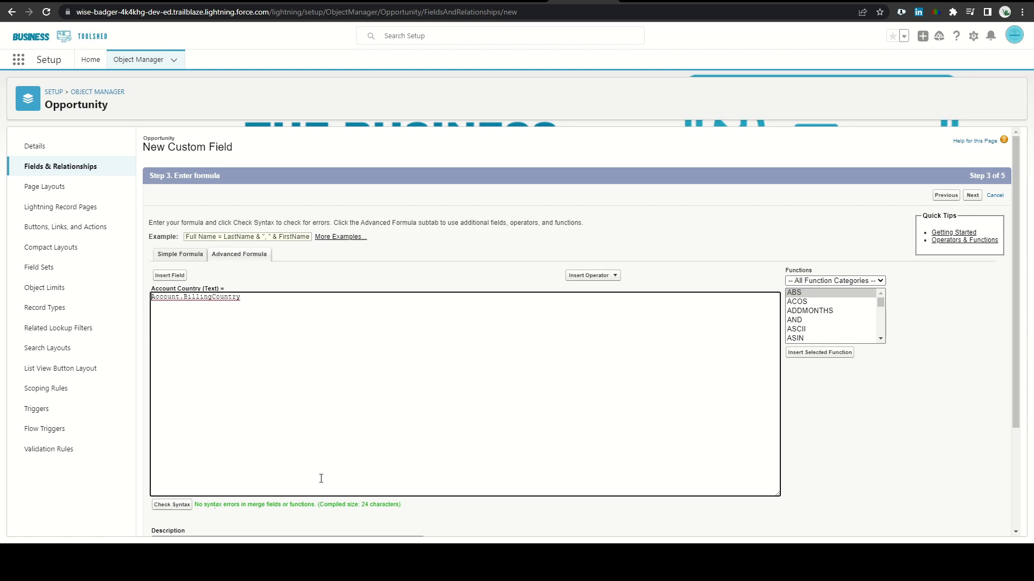
{"action": "left_click", "coordinate": [973, 197]}
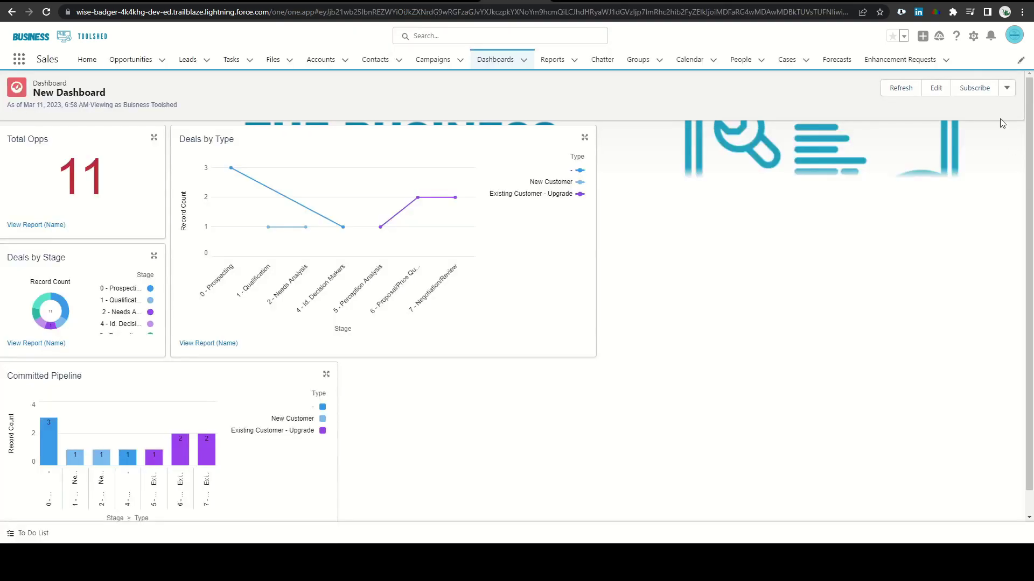
- Move Deals by Type right, put Total Opps beside Deals by Stage, make Deals by Type taller, and save
{"action": "left_click", "coordinate": [936, 88]}
{"action": "left_click_drag", "start_coordinate": [417, 281], "coordinate": [613, 274]}
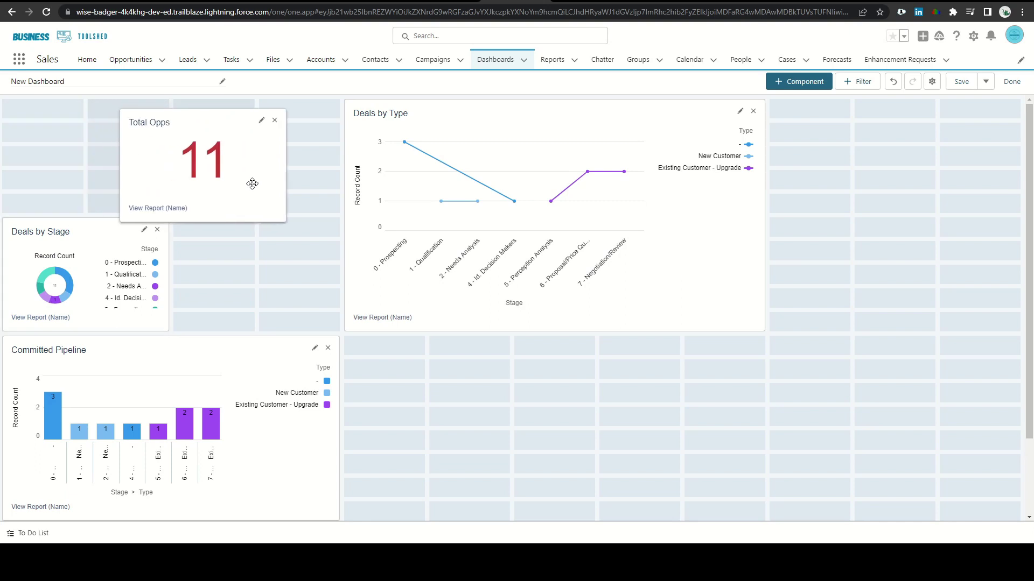
{"action": "left_click_drag", "start_coordinate": [253, 182], "coordinate": [308, 173]}
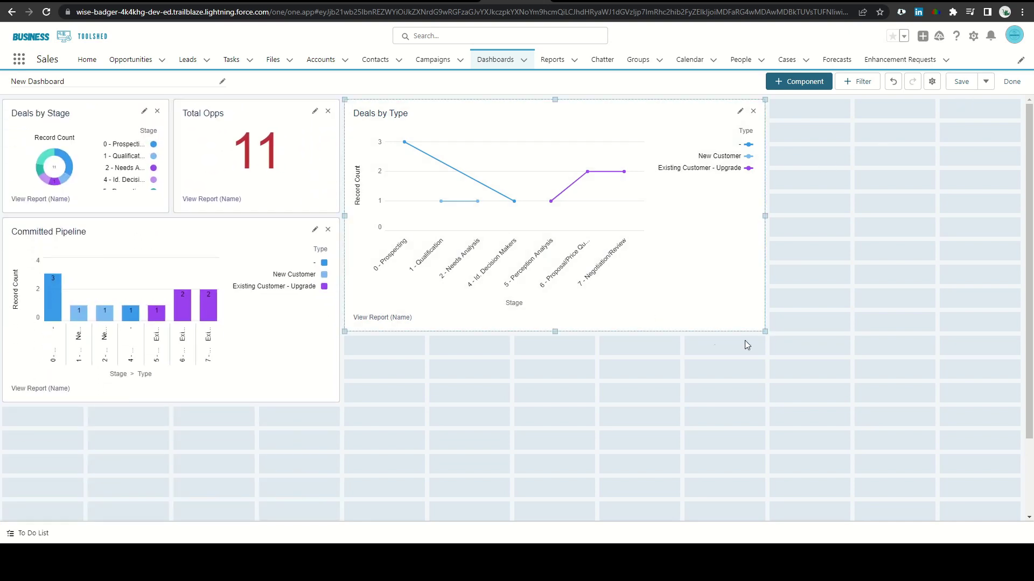
{"action": "left_click_drag", "start_coordinate": [768, 333], "coordinate": [760, 401]}
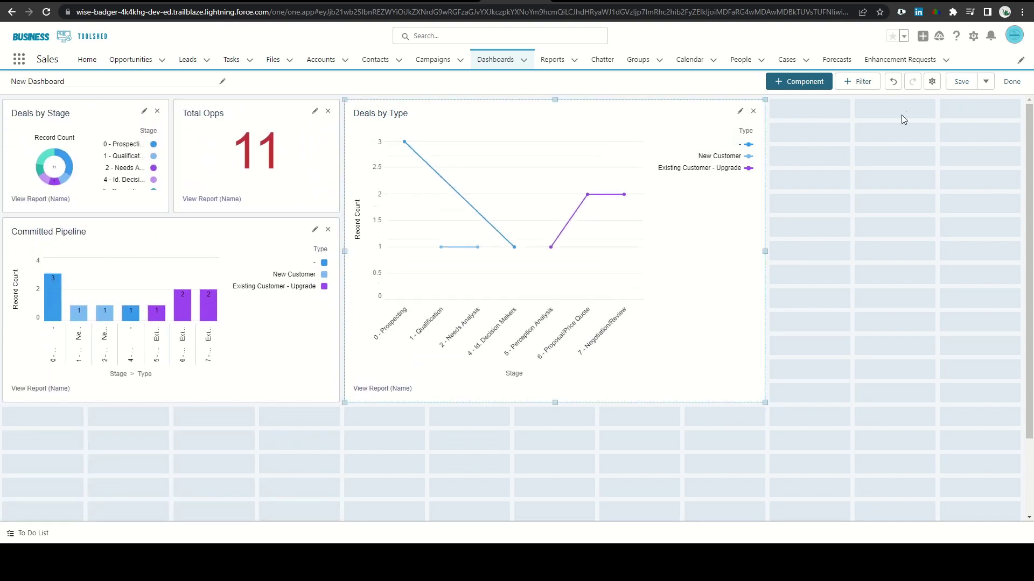
{"action": "left_click", "coordinate": [955, 86]}
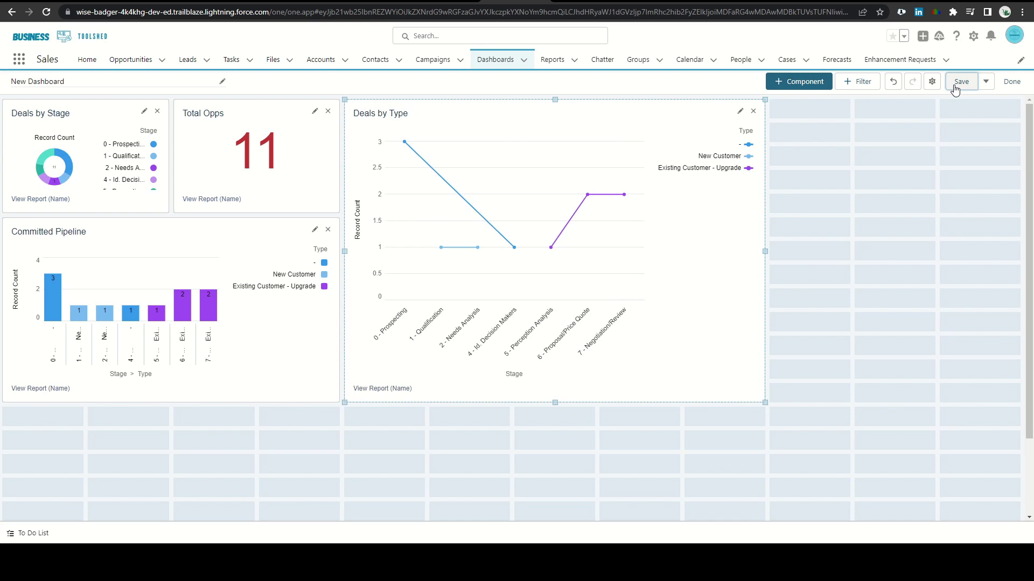
{"action": "left_click", "coordinate": [1010, 84]}
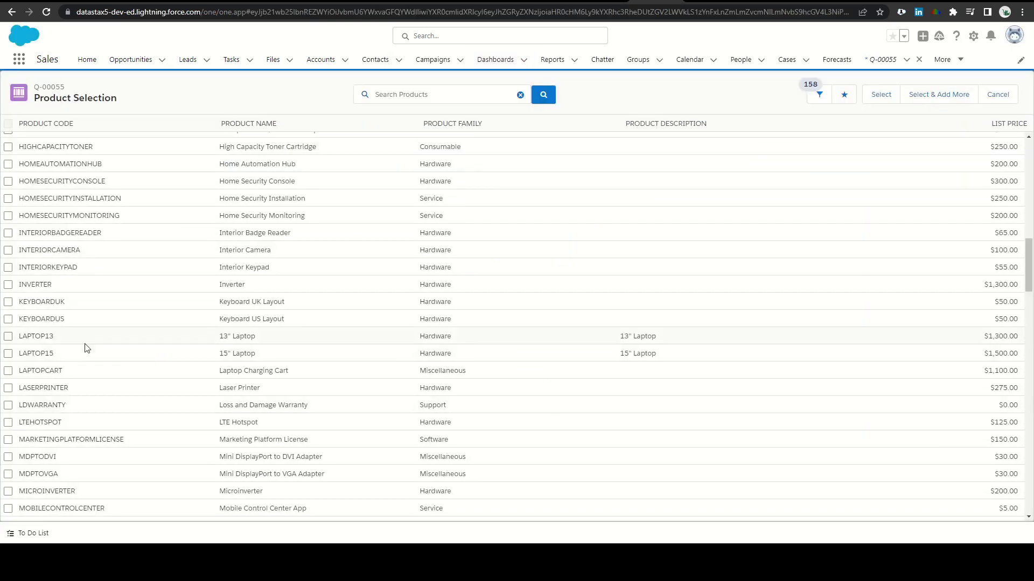
- Add LAPTOP13 to quote Q-00055 with RAM 16GB memory and save the configuration
{"action": "left_click", "coordinate": [9, 336]}
{"action": "left_click", "coordinate": [878, 96]}
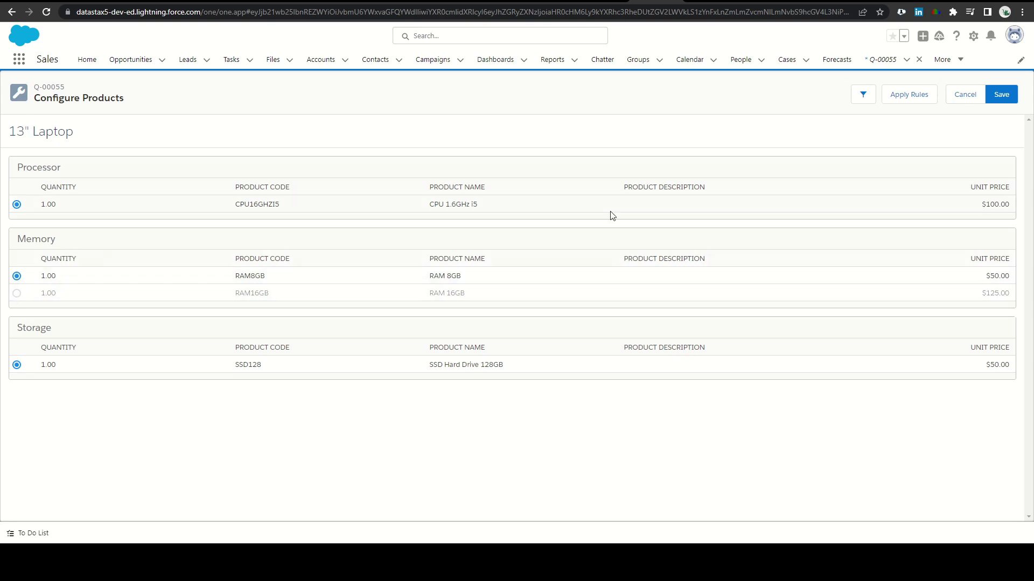
{"action": "left_click", "coordinate": [17, 293]}
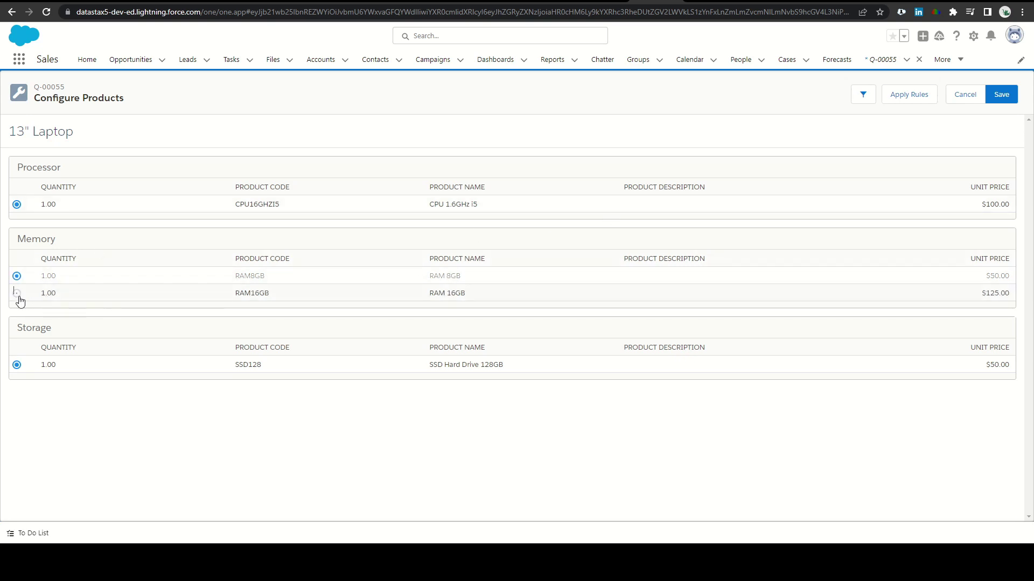
{"action": "left_click", "coordinate": [999, 98]}
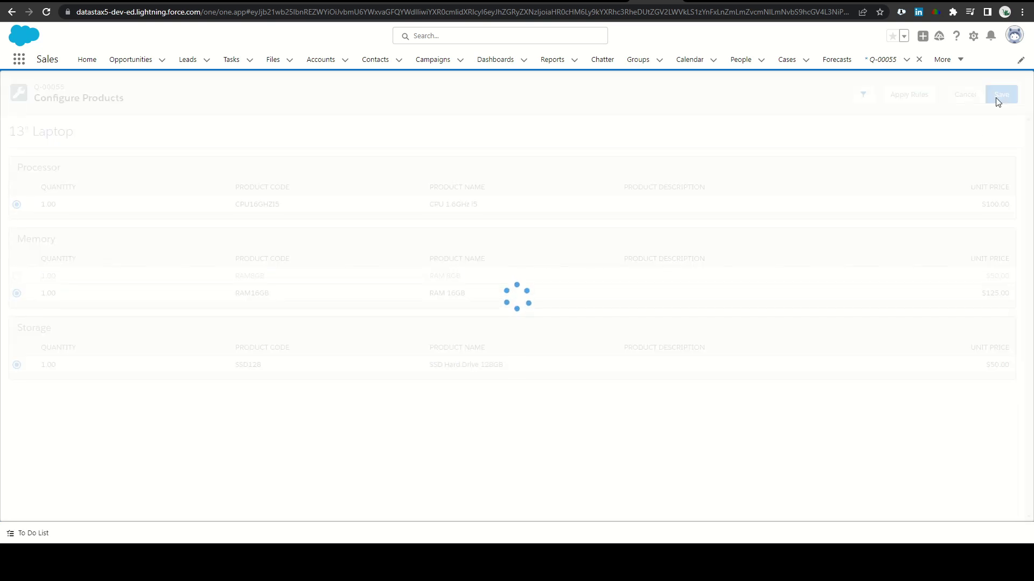